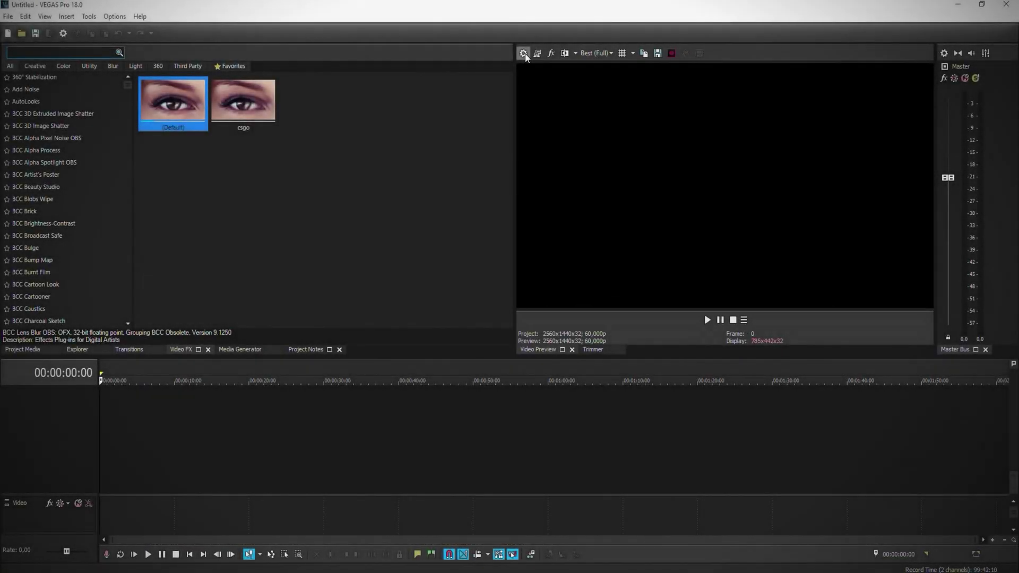
Check the project's video properties with the CSGO 2K template and accept them.
click(523, 54)
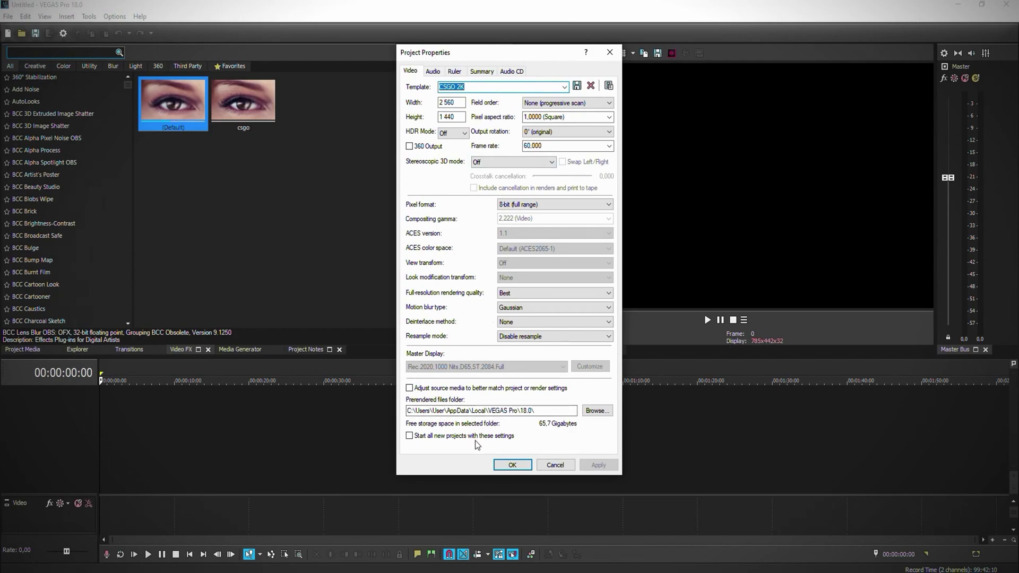
click(512, 465)
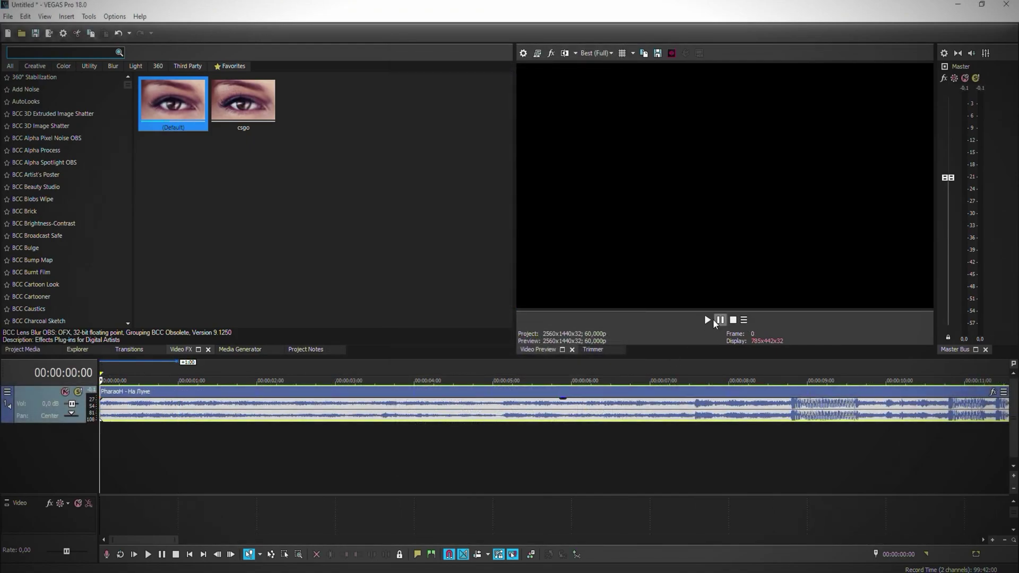
Play the opening of the music track to find where the first strong beat starts.
click(709, 320)
scroll(530, 441, down, 2)
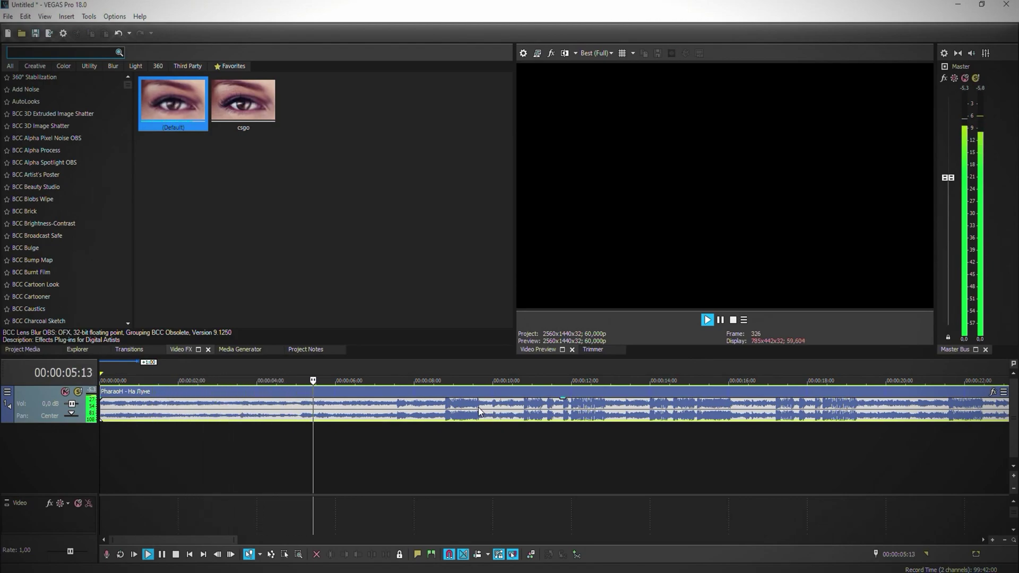
scroll(585, 409, up, 2)
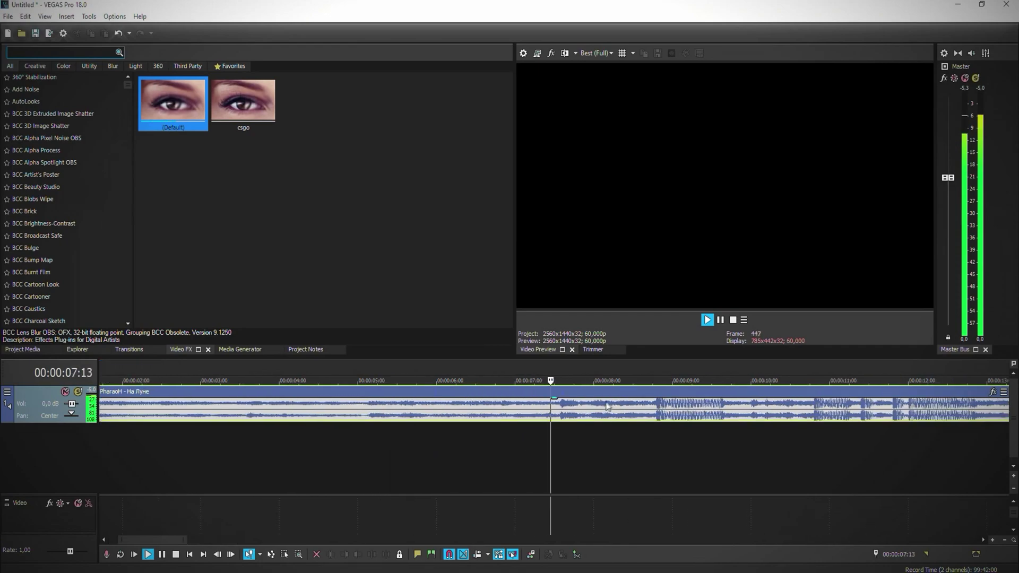
click(721, 320)
Place a marker on the music's first strong beat at about 00:00:08:24.
drag(657, 363, 654, 366)
scroll(703, 403, up, 2)
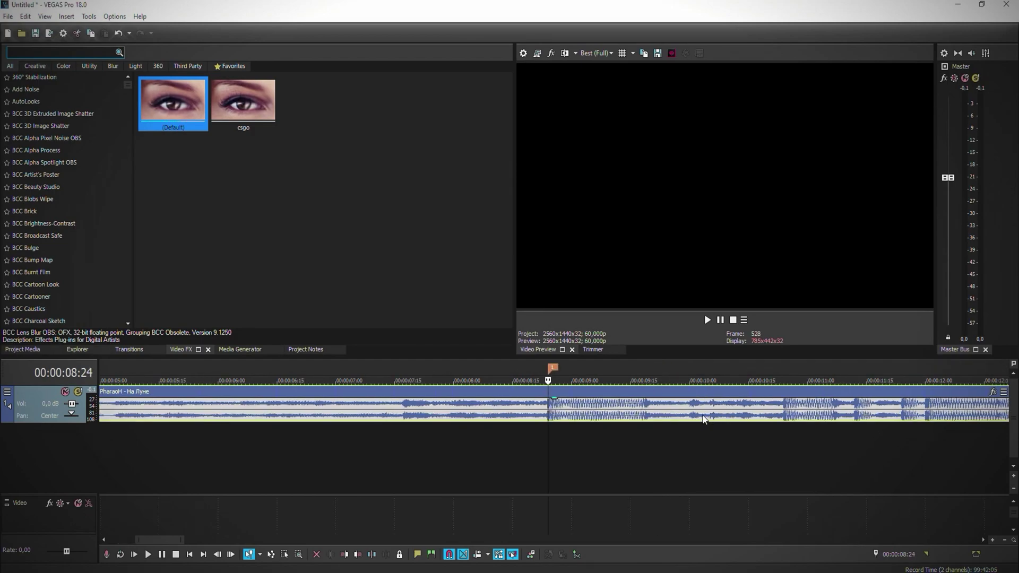
key(m)
scroll(724, 371, up, 2)
Place markers on the music's next beats, up to about 00:00:18.
click(542, 368)
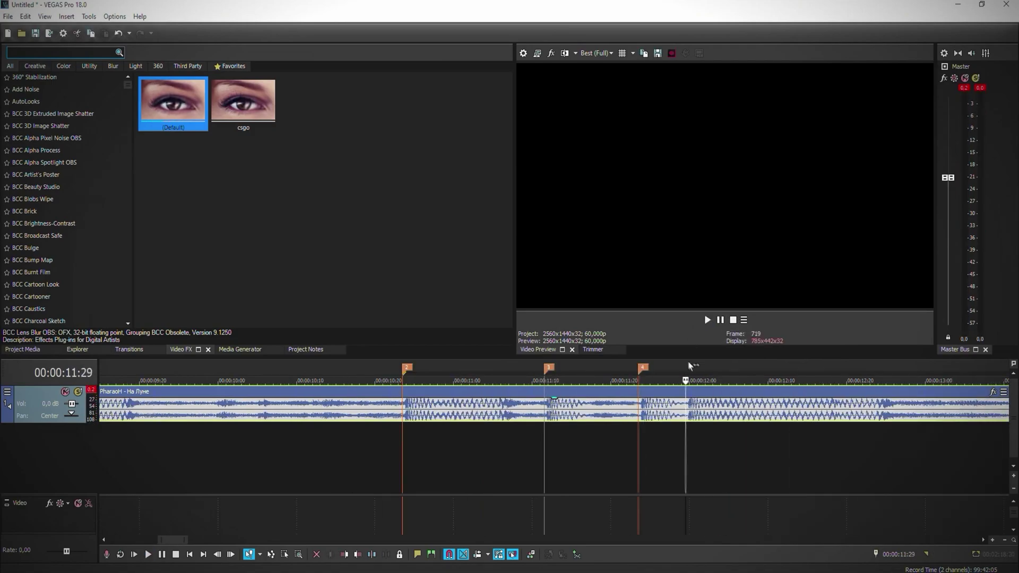
key(m)
key(m)
key(m)
key(m)
key(m)
key(m)
key(m)
key(m)
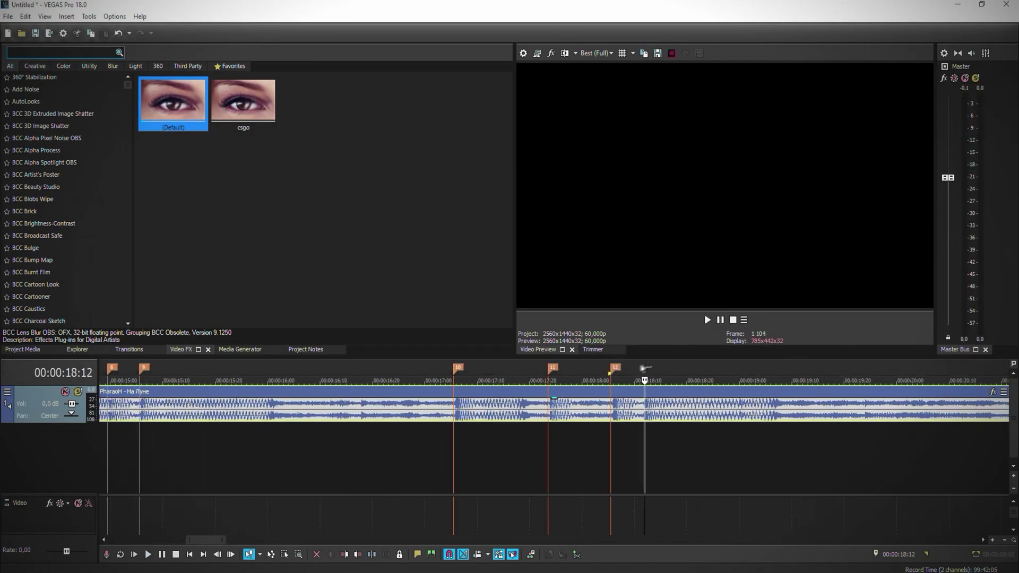
Continue placing beat markers along the music from 00:00:18:12 to beyond 00:00:31.
scroll(648, 371, down, 3)
mouse_move(647, 367)
mouse_down()
mouse_move(544, 369)
mouse_move(645, 369)
mouse_up()
scroll(645, 371, down, 3)
scroll(665, 370, up, 3)
key(m)
key(m)
key(m)
key(m)
key(m)
key(m)
key(m)
key(m)
key(m)
key(m)
Play the marked music track from the start of the timeline.
click(720, 319)
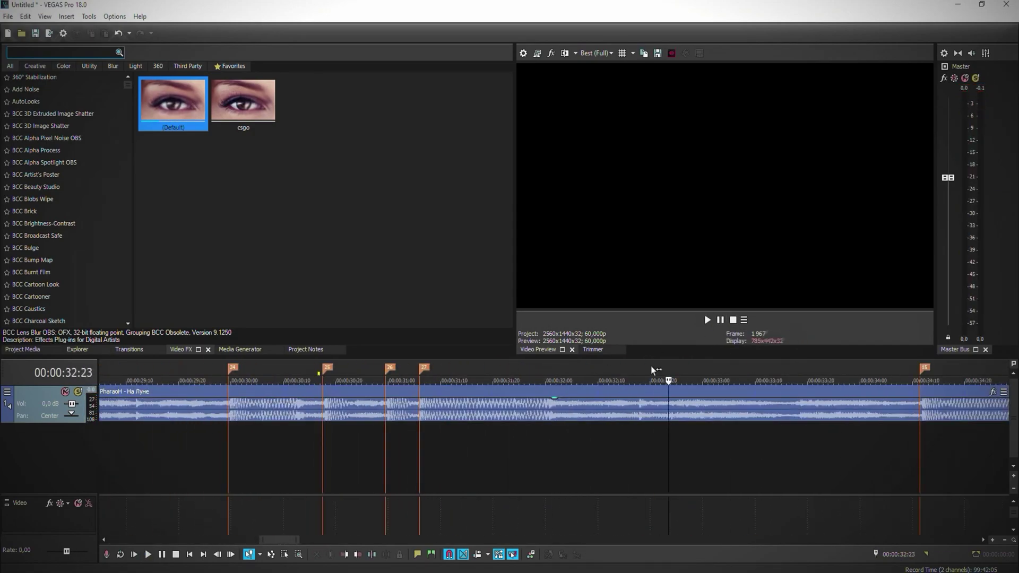
key(ctrl+Home)
click(708, 320)
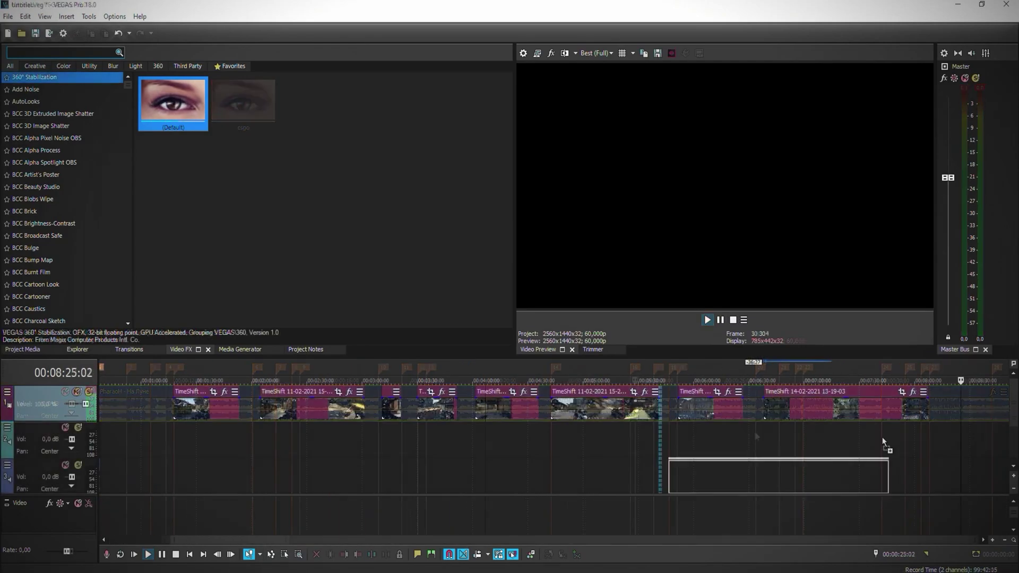
drag(883, 446, 967, 425)
scroll(847, 450, right, 3)
scroll(813, 451, right, 2)
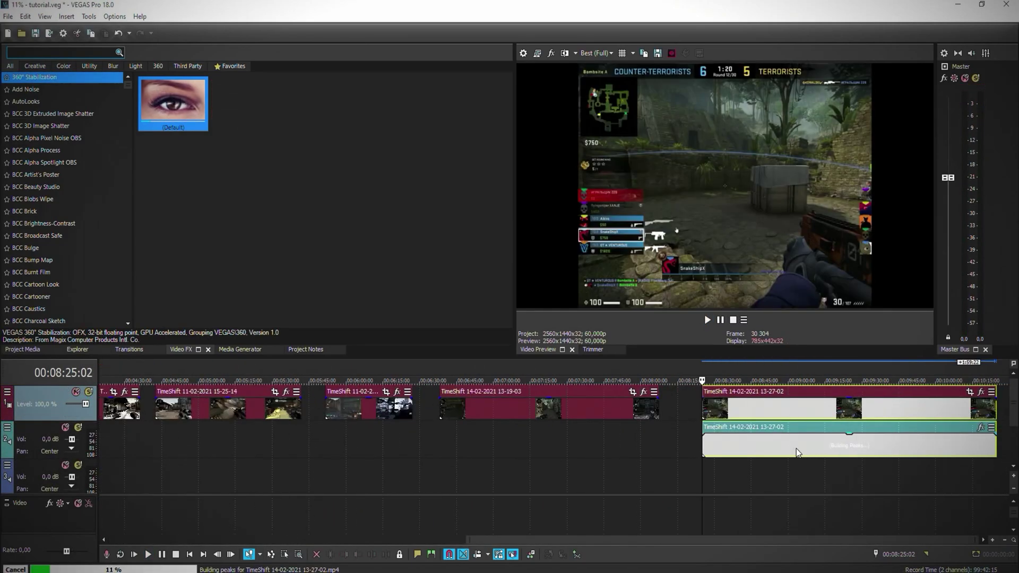
click(743, 445)
key(Delete)
Set the new clip's properties to Disable resample with Maintain aspect ratio turned off.
click(736, 417)
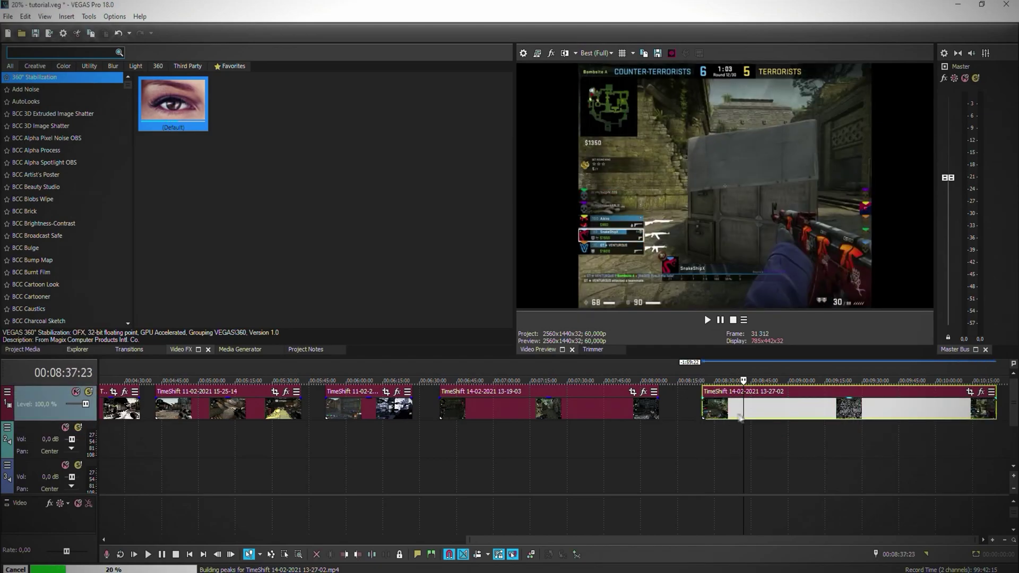
right_click(756, 408)
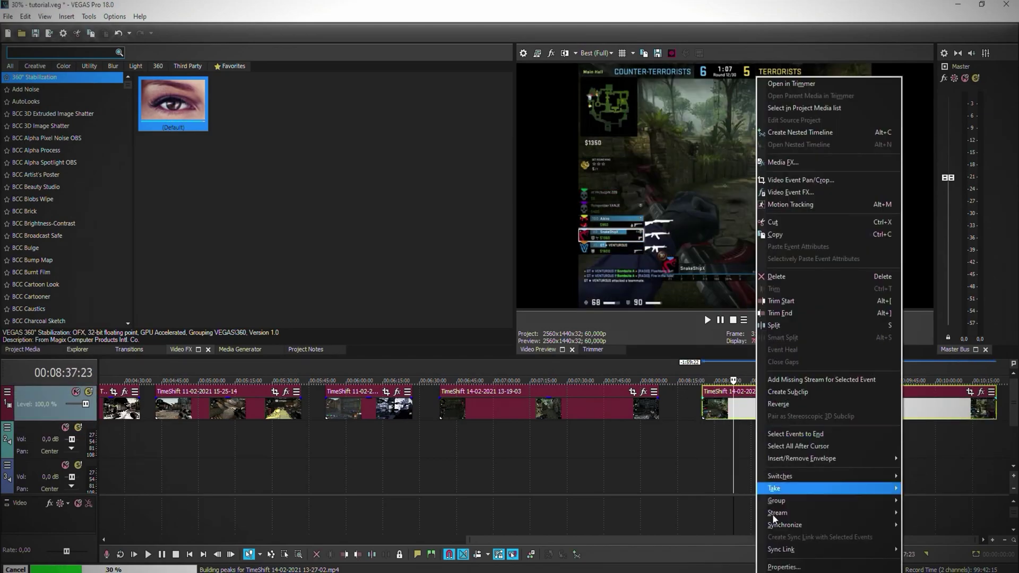
click(784, 567)
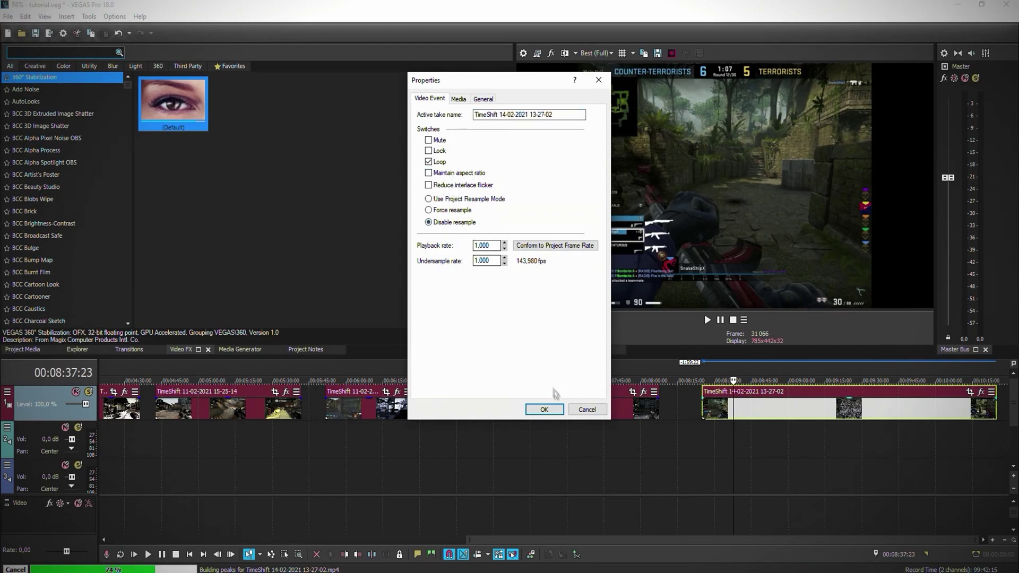
click(552, 413)
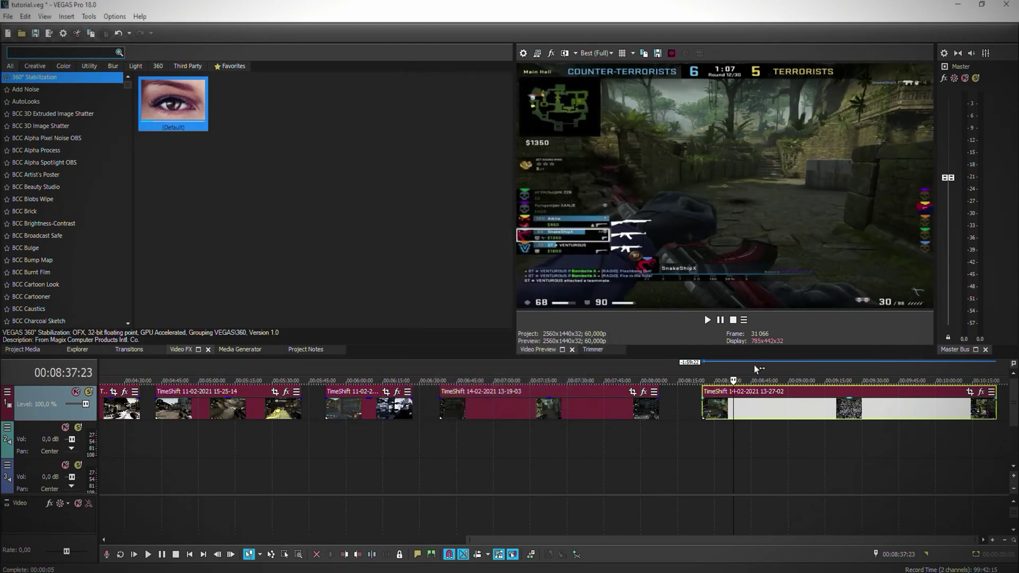
Skim through the newly added clip to find usable gameplay moments.
click(777, 366)
click(803, 364)
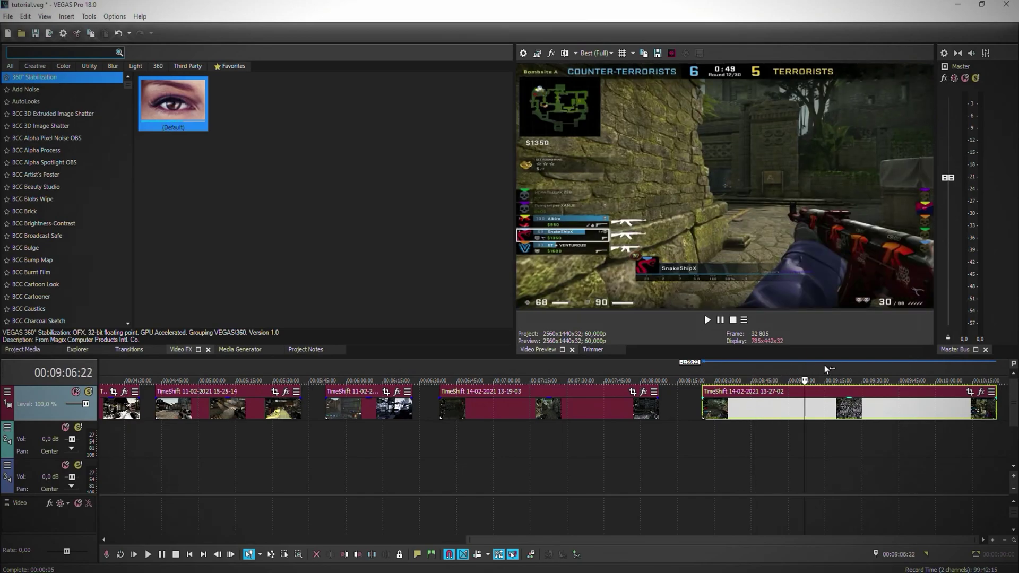
click(840, 365)
click(859, 366)
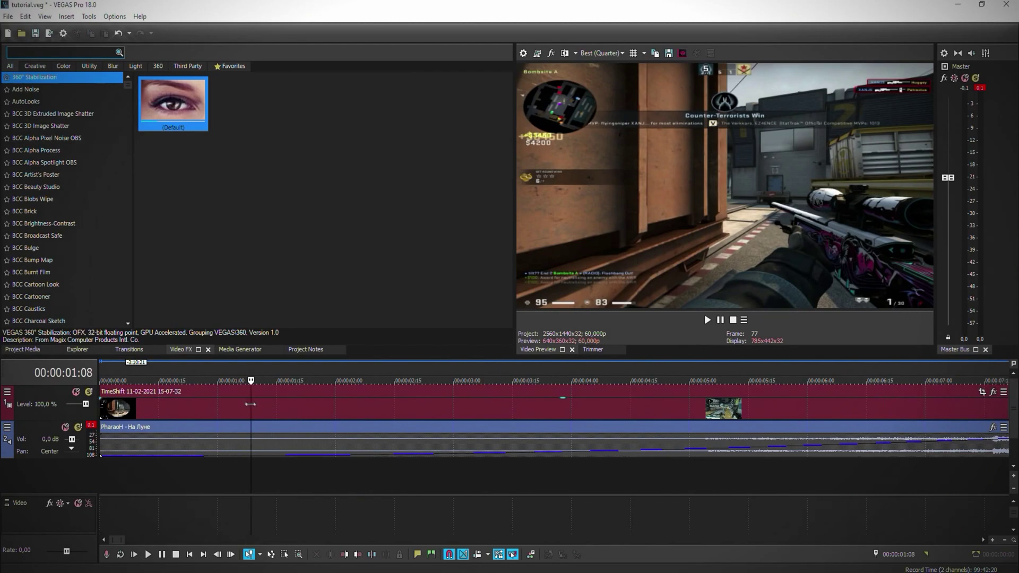
click(250, 404)
scroll(492, 429, up, 5)
click(523, 434)
key(Left)
key(Left)
key(Left)
key(Left)
key(Left)
key(Left)
key(Left)
key(Left)
key(Left)
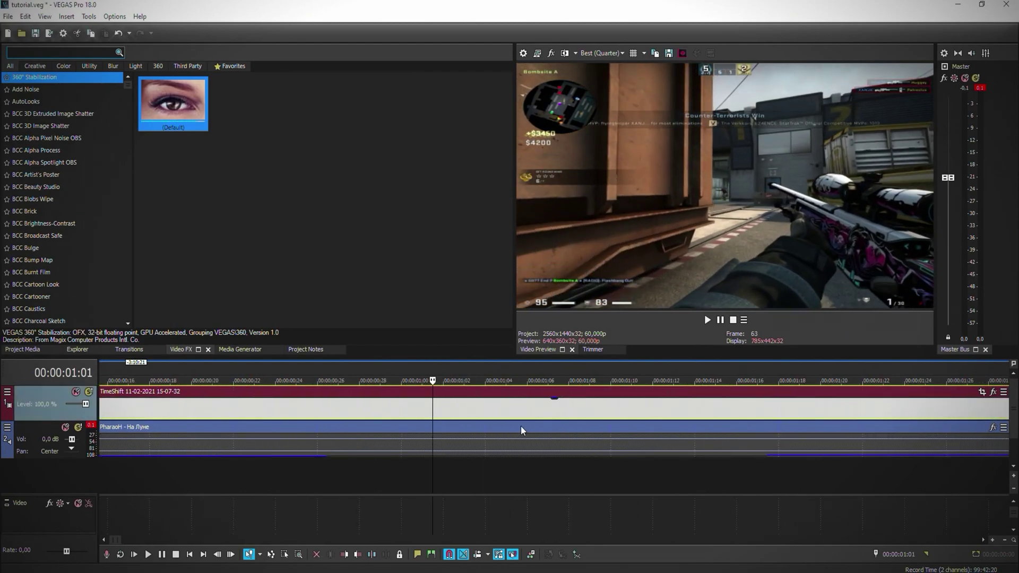
key(Left)
key(Left)
key(Left)
key(Left)
key(Left)
key(Left)
key(Left)
key(Left)
key(Left)
key(Left)
key(Left)
Start the opening gameplay clip at about 00:00:04:00 and play its lead-in to the first beat marker.
drag(518, 421, 337, 410)
key(space)
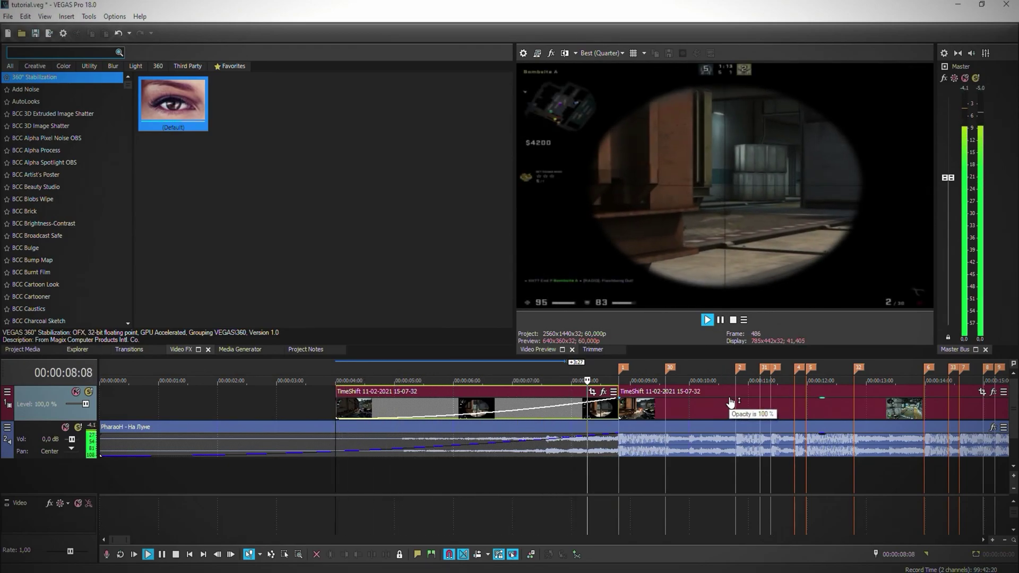
click(503, 365)
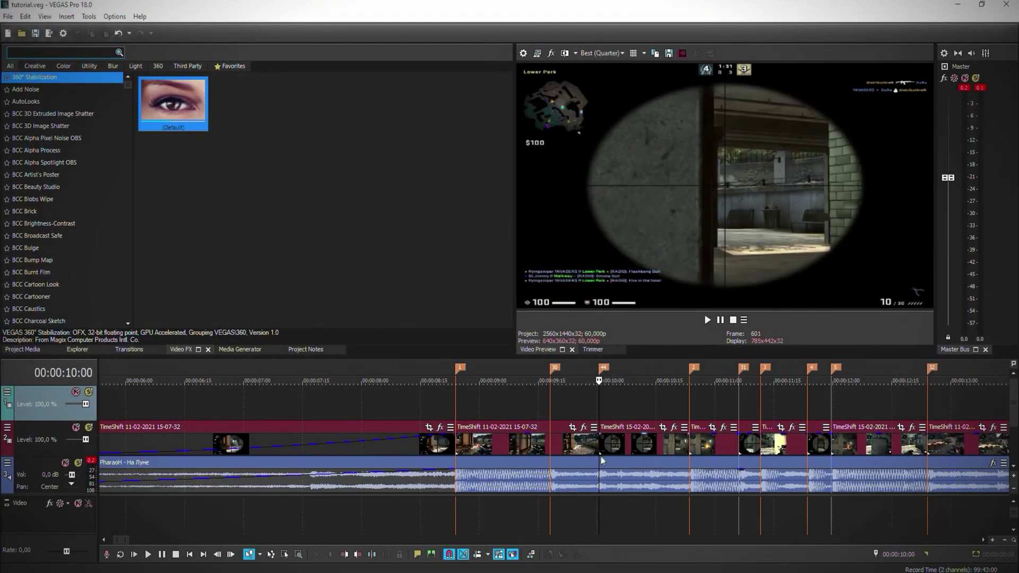
Overlap the clips that meet at the 00:00:10:00 marker to create a crossfade and preview the transition.
drag(550, 446, 532, 454)
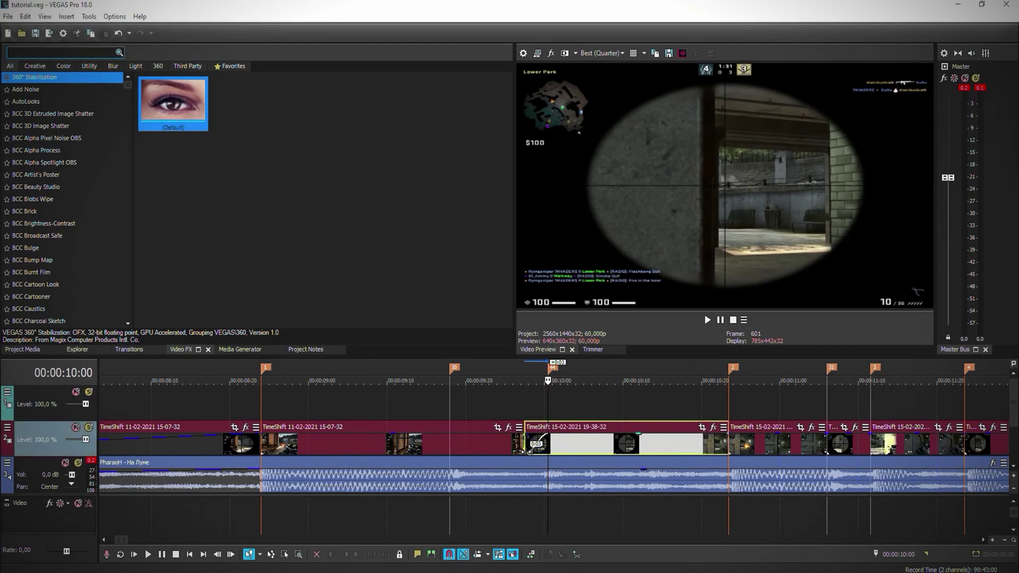
drag(541, 444, 567, 444)
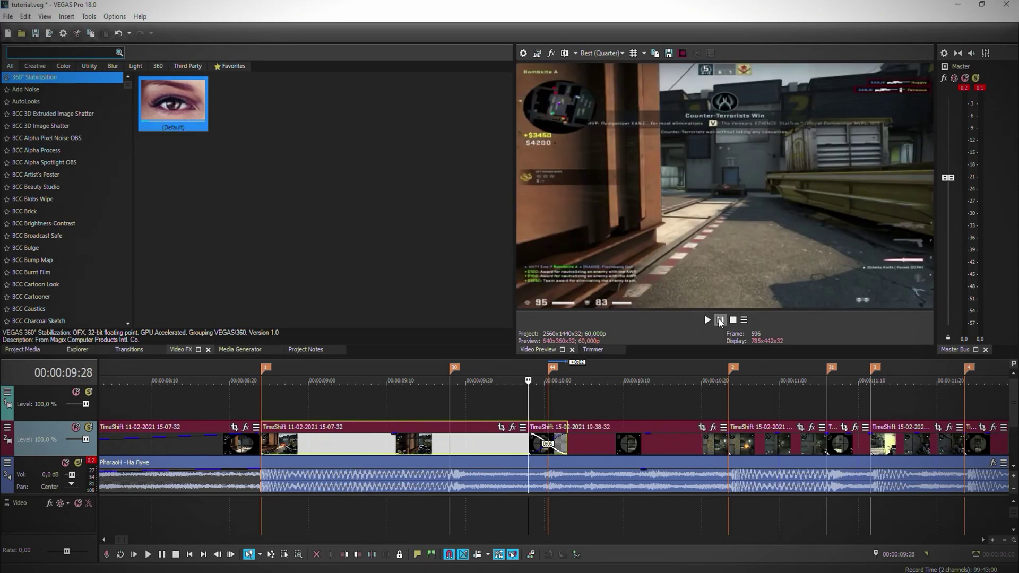
click(720, 320)
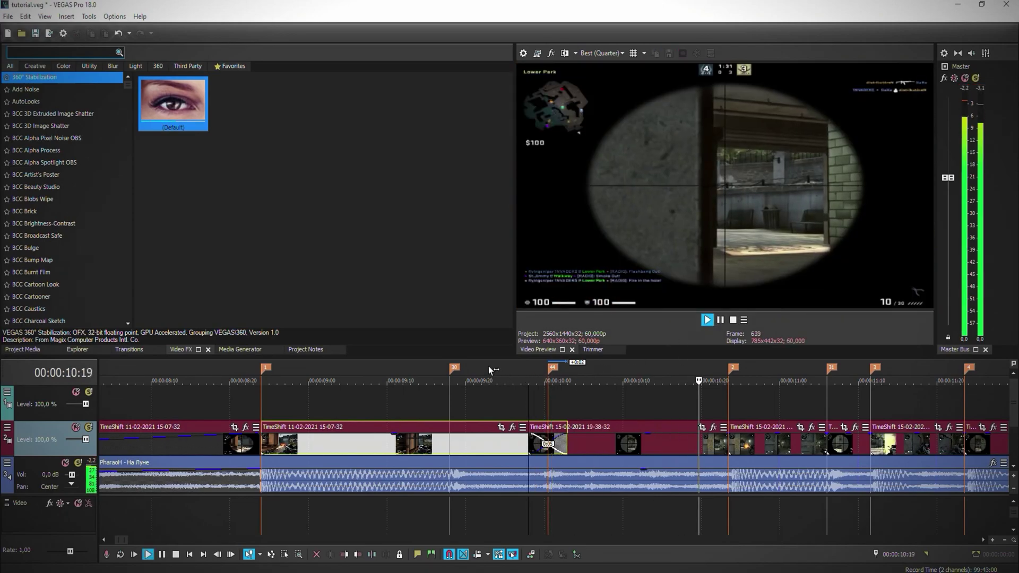
click(448, 362)
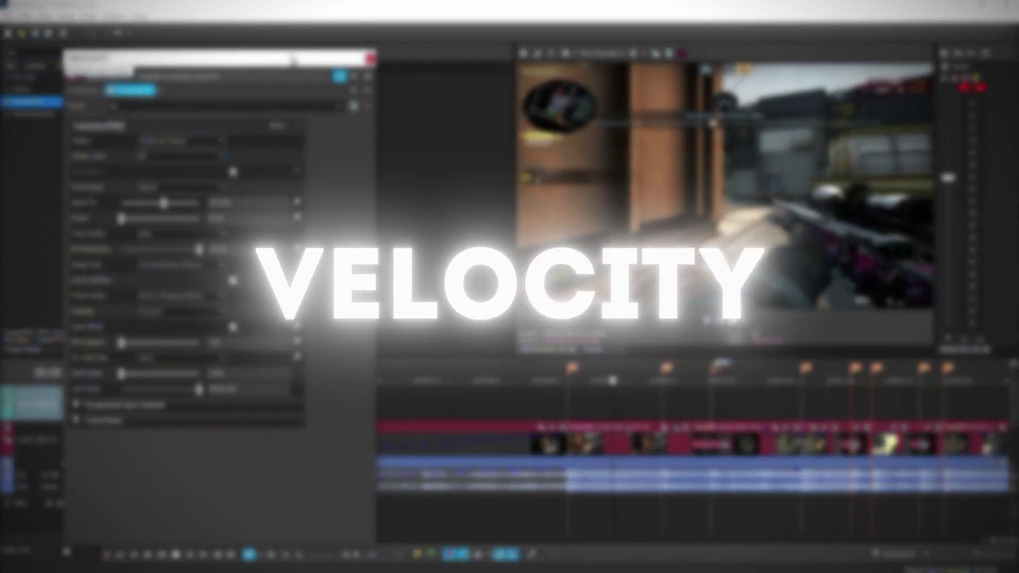
Examine the TwixtorPRO settings on the clip after the first marker, including Foreground Layer Controls and Track Points.
drag(293, 60, 291, 46)
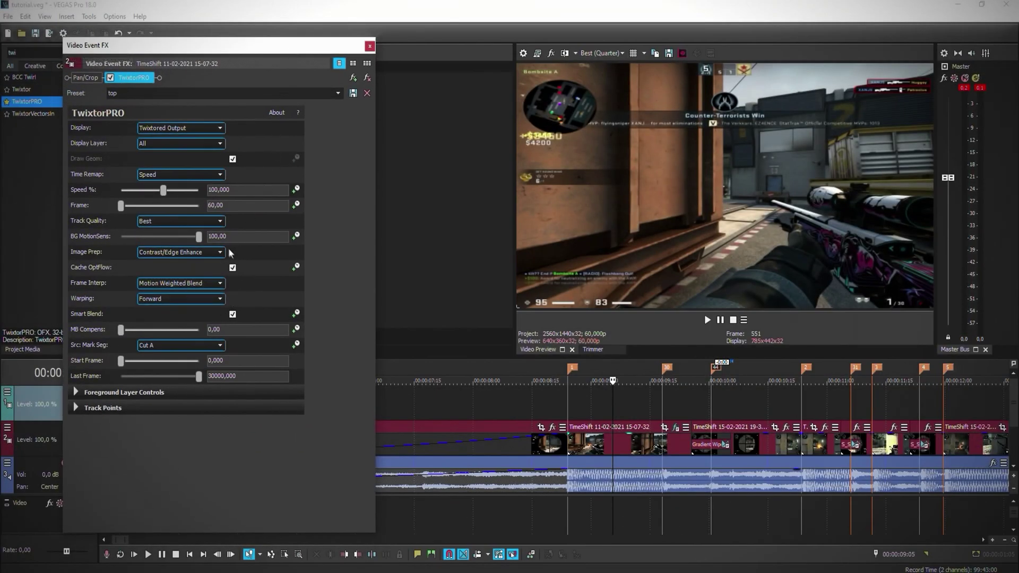
click(76, 392)
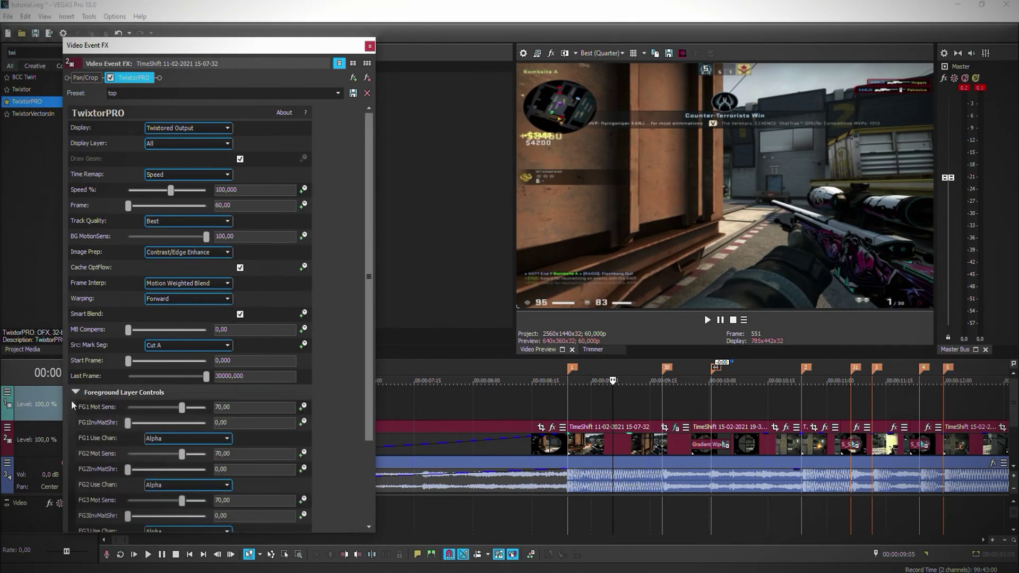
scroll(78, 392, down, 2)
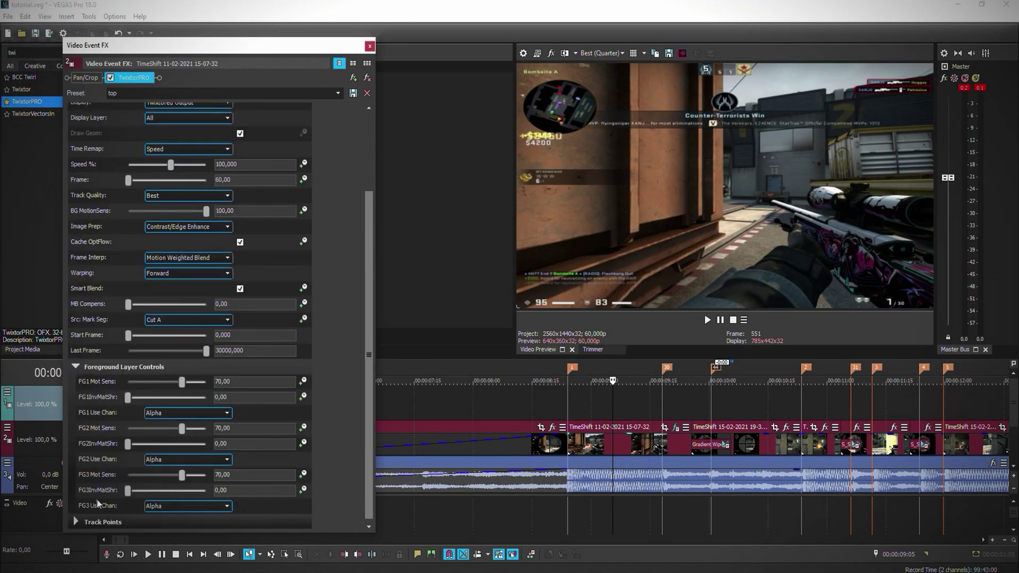
click(76, 523)
scroll(352, 440, down, 5)
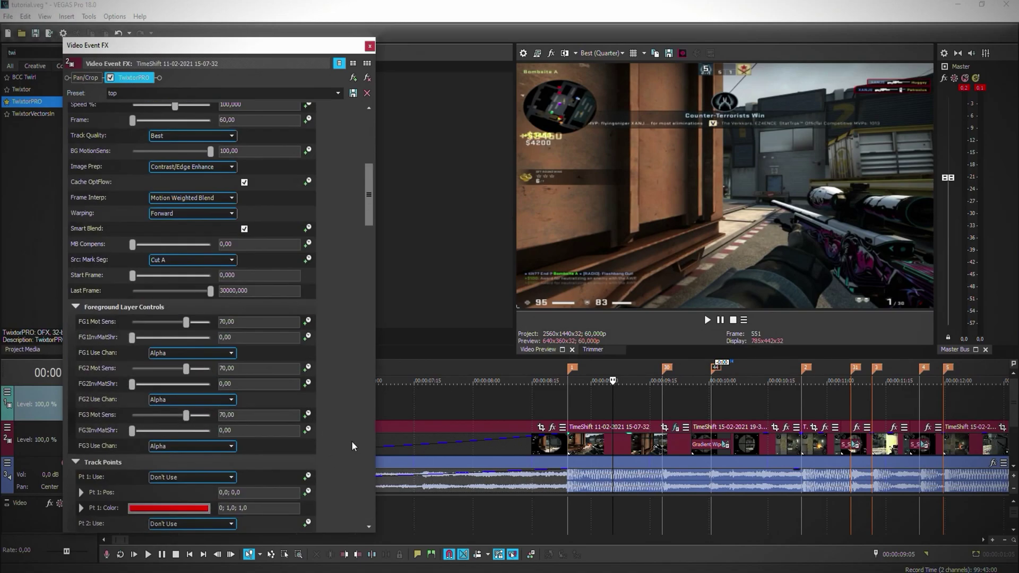
scroll(350, 437, down, 10)
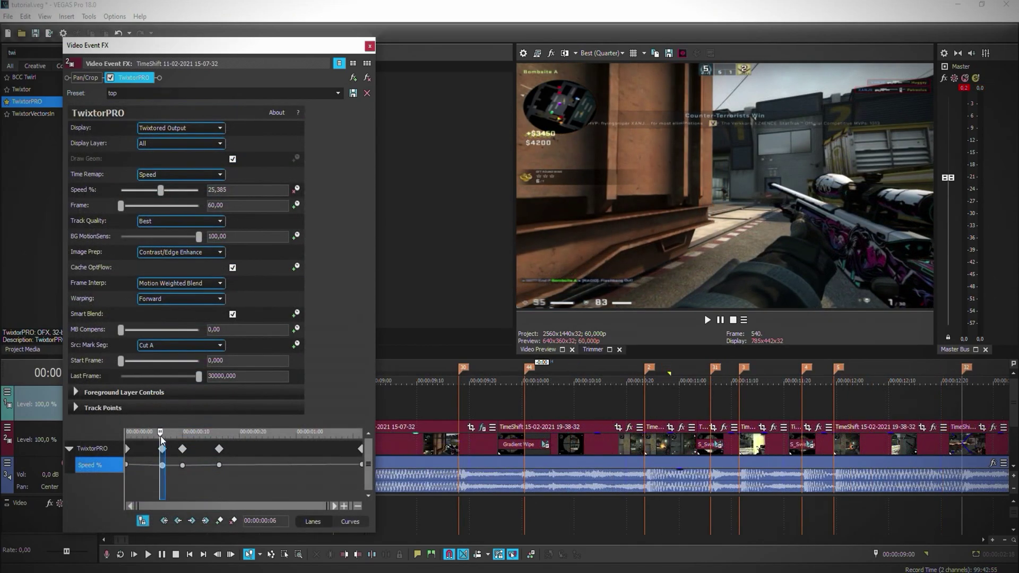
Review the TwixtorPRO Speed % keyframes along the clip and close the effect settings.
click(163, 448)
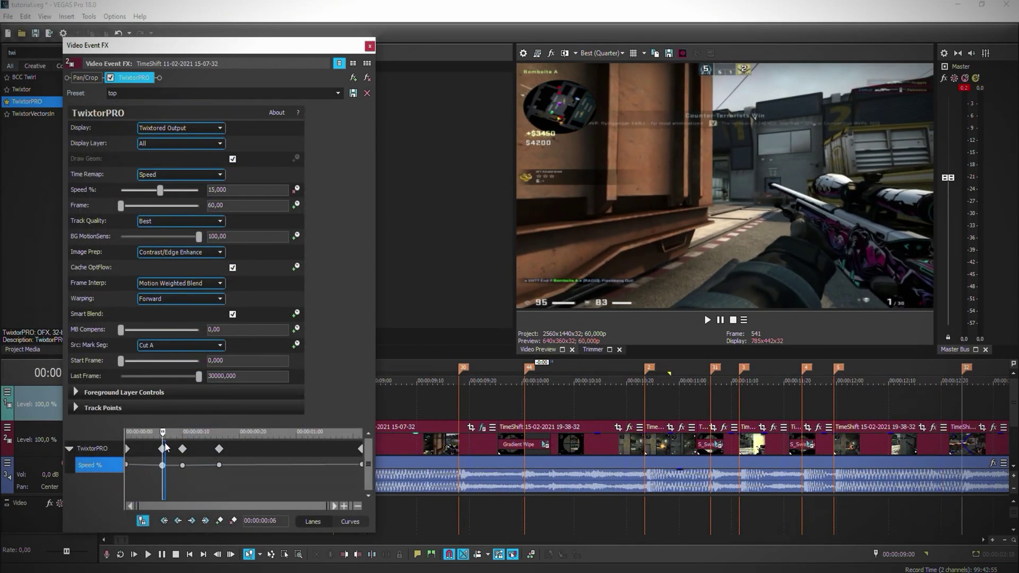
click(182, 450)
drag(181, 452, 366, 475)
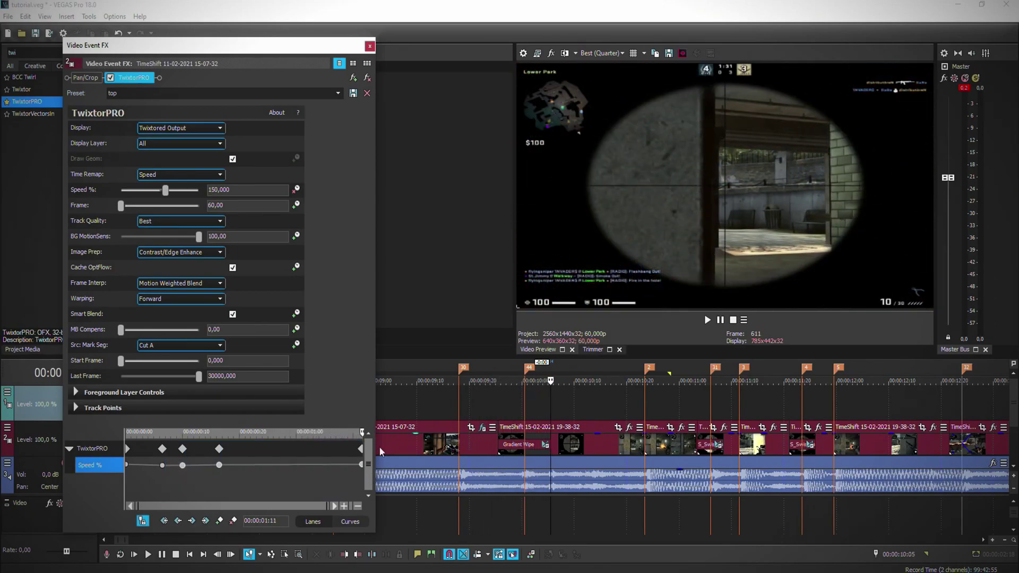
click(370, 45)
Play back the selected section around the first beat markers to preview the velocity effect.
mouse_move(260, 361)
mouse_down()
mouse_move(704, 362)
mouse_move(262, 361)
mouse_up()
click(719, 320)
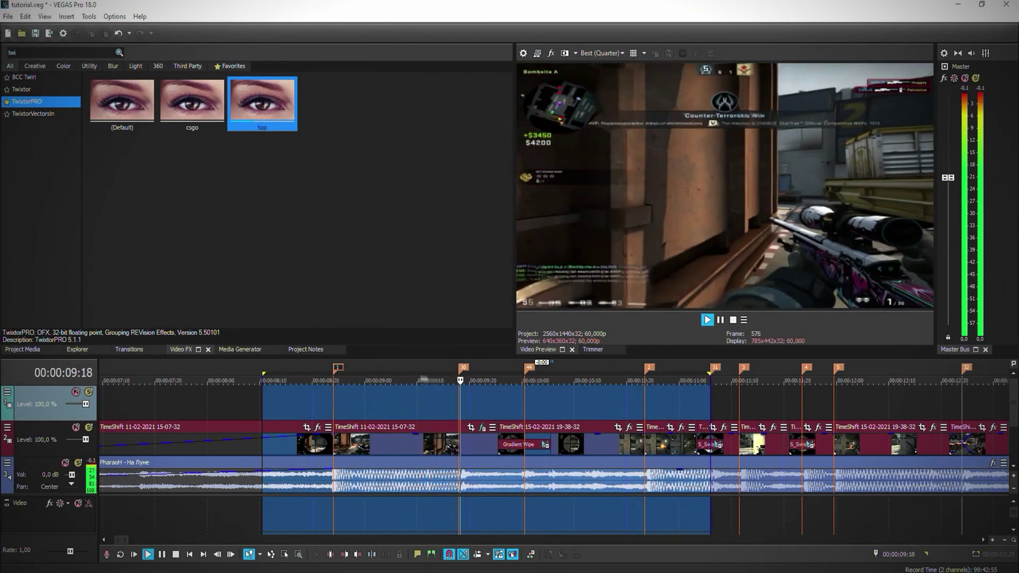
click(294, 358)
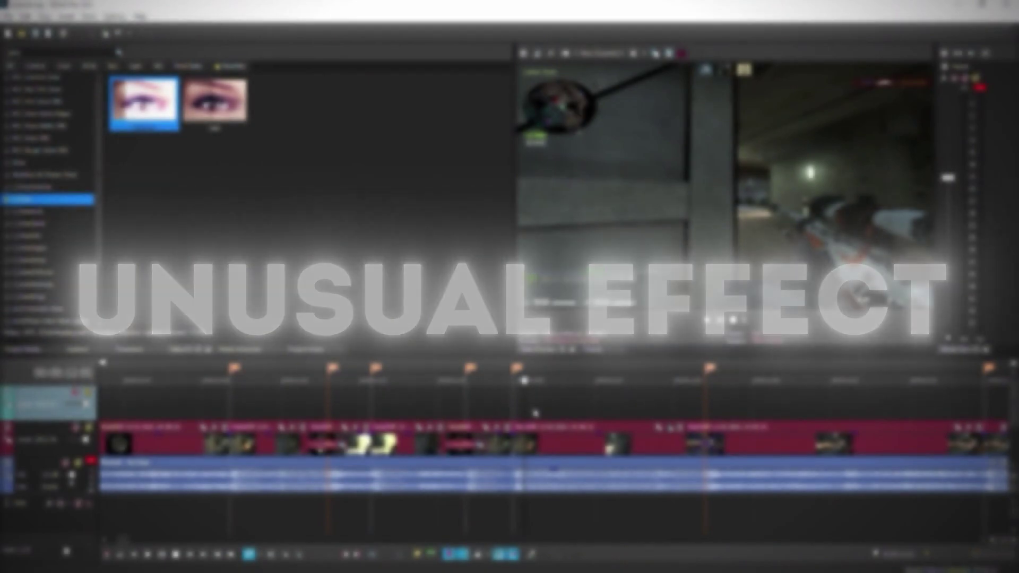
Paste a copy of the clip starting near 00:00:12:00 onto the upper track and apply the default S_EdgeColorize effect.
key(ctrl+v)
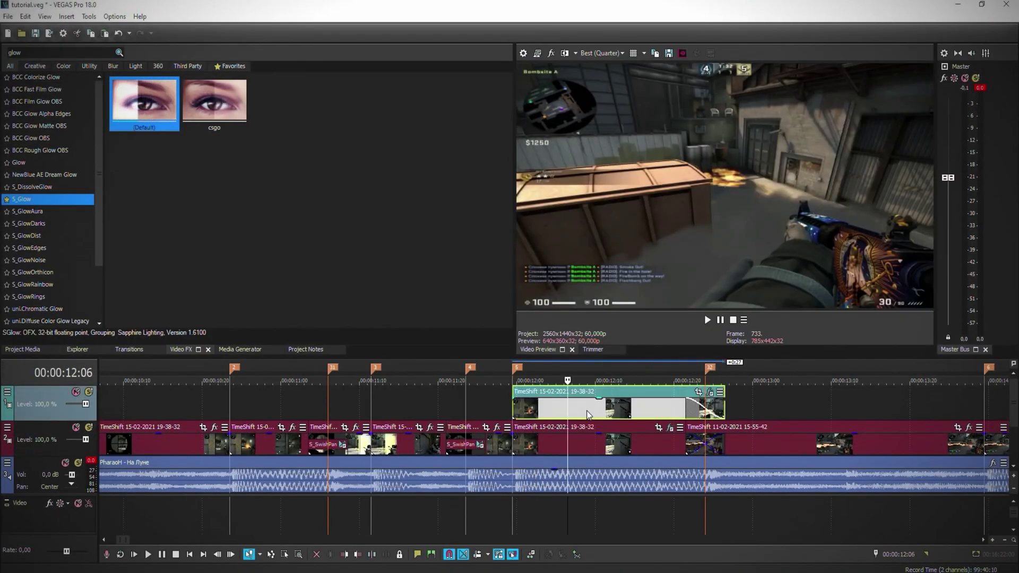
double_click(7, 53)
text(edgeco)
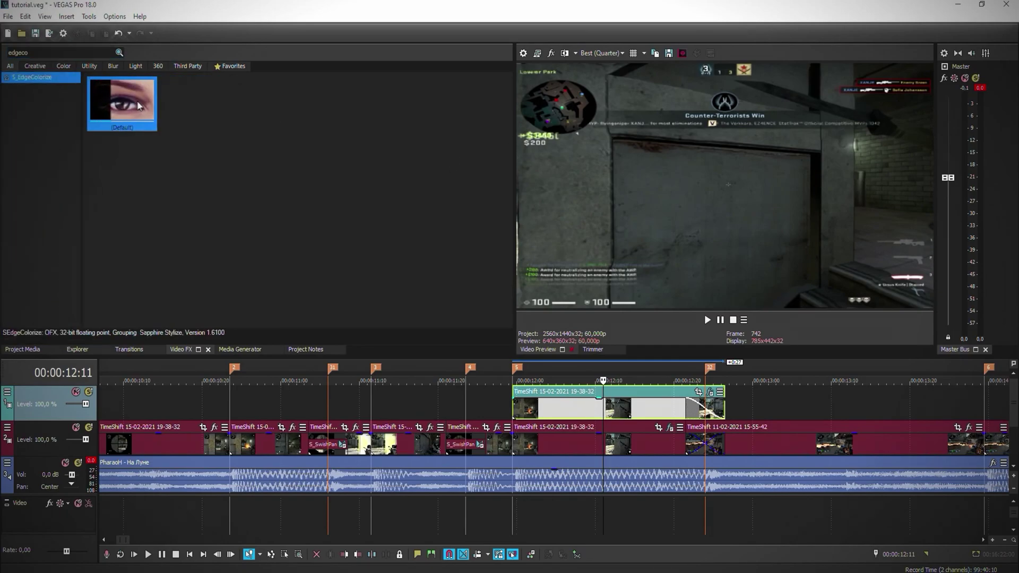
drag(449, 332, 562, 406)
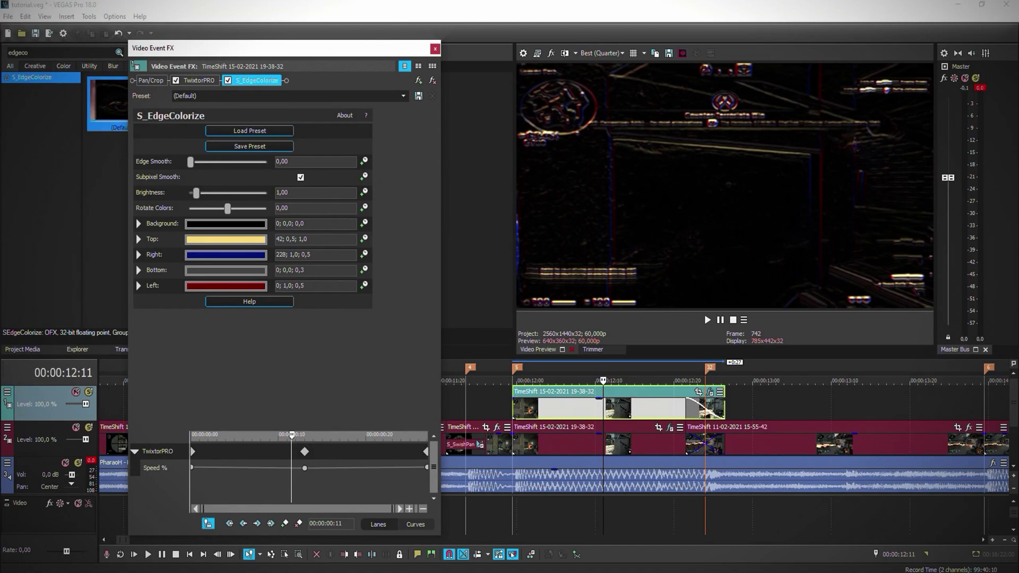
Set the S_EdgeColorize Top color to 52; 1,0; 1,0 and the Right color to 228; 1,0; 1,0.
click(226, 239)
click(260, 358)
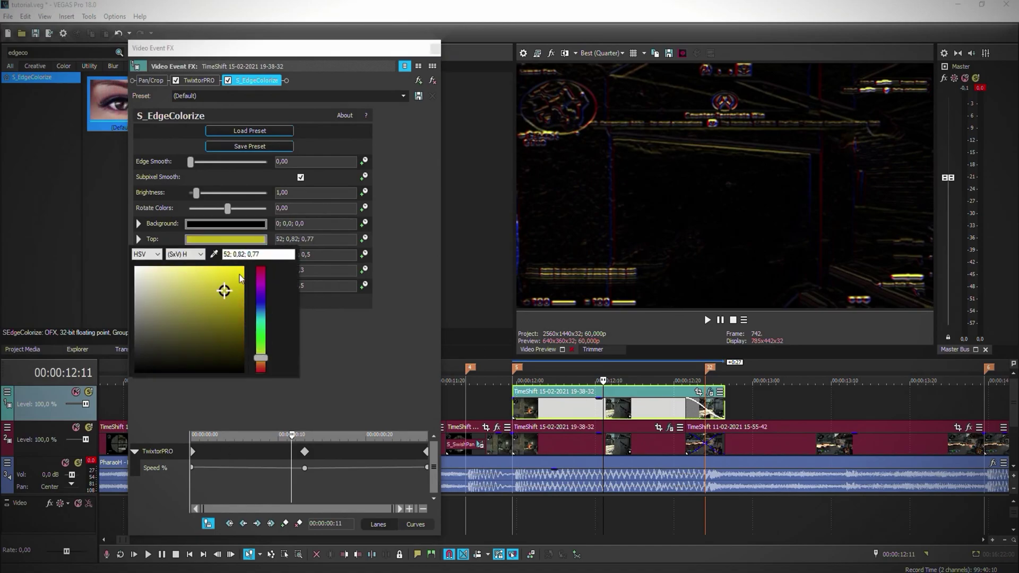
click(244, 267)
click(225, 254)
click(242, 333)
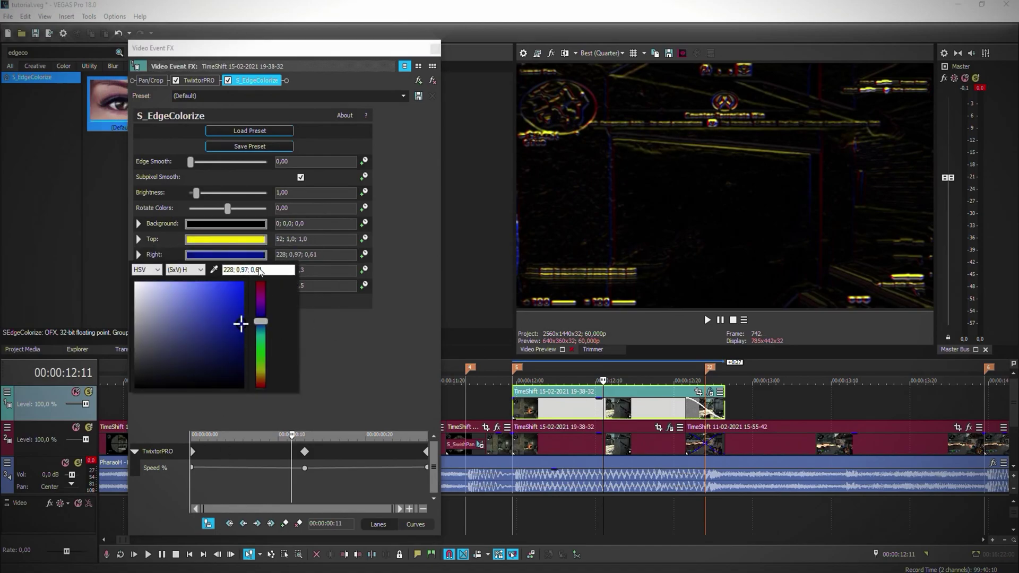
click(342, 341)
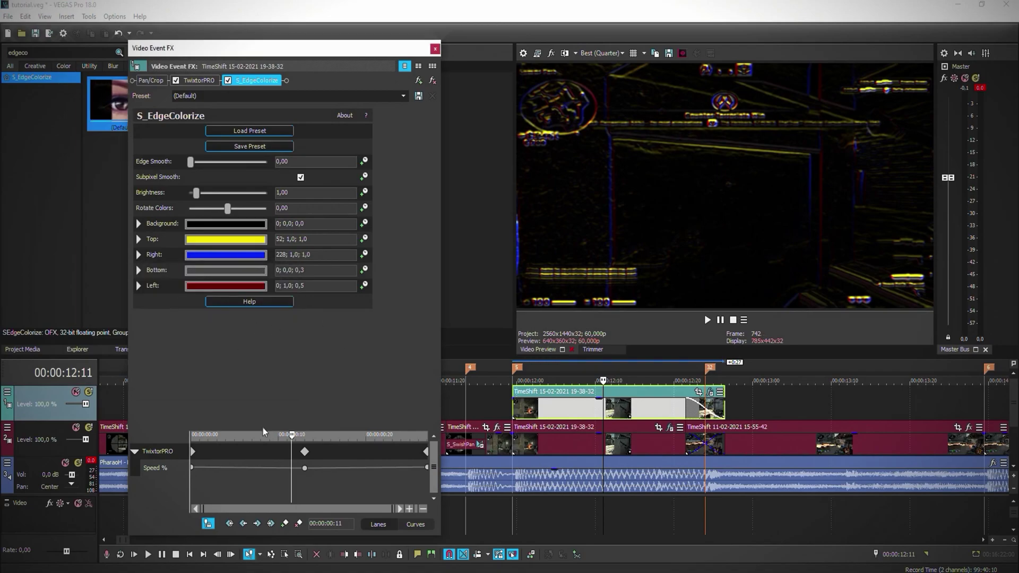
Change the S_EdgeColorize Bottom color from grey to a bright green.
click(248, 274)
click(224, 352)
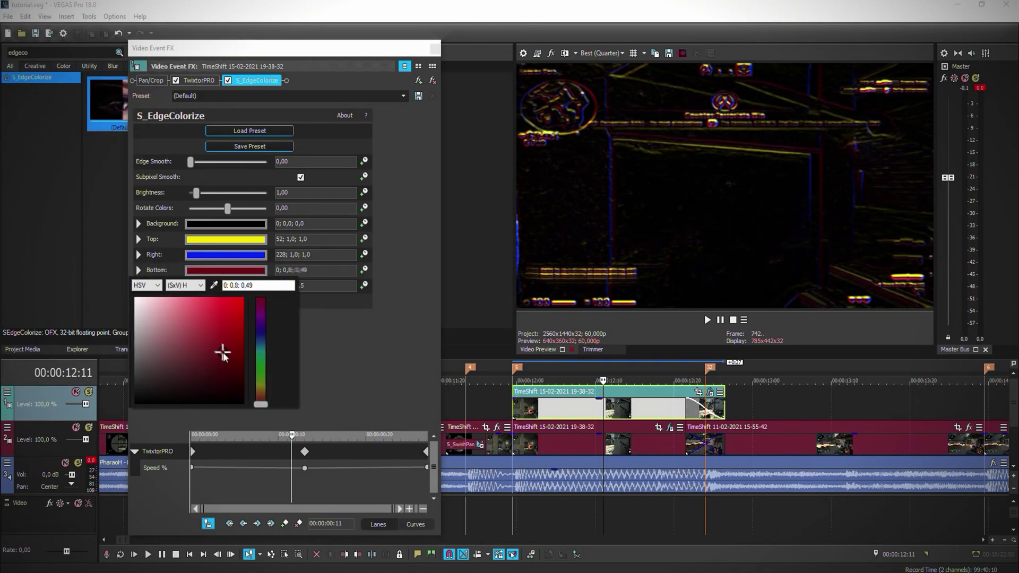
click(264, 365)
click(313, 391)
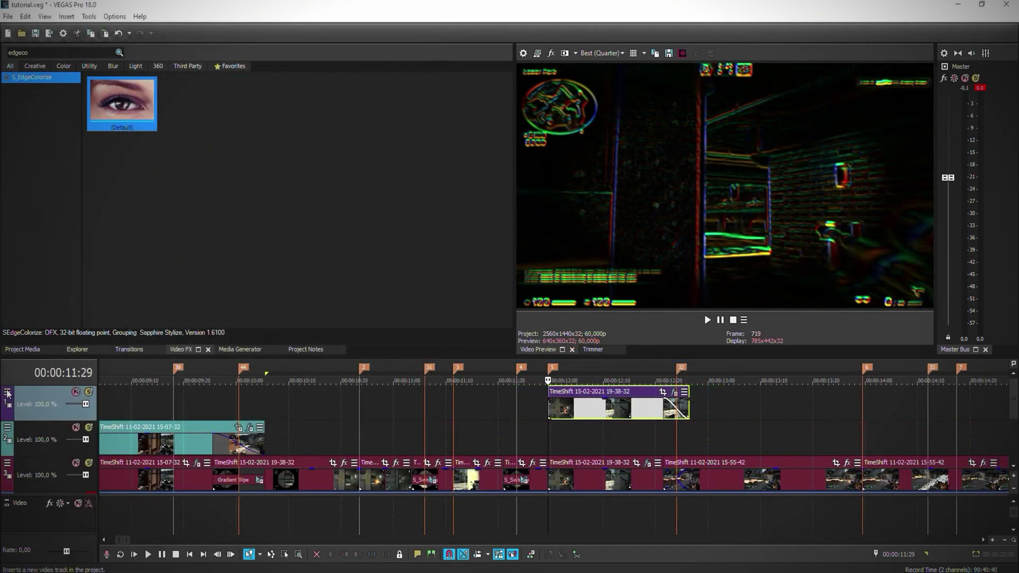
Set the upper track's compositing mode to Screen and check the edge overlay around 00:00:12:10.
click(8, 392)
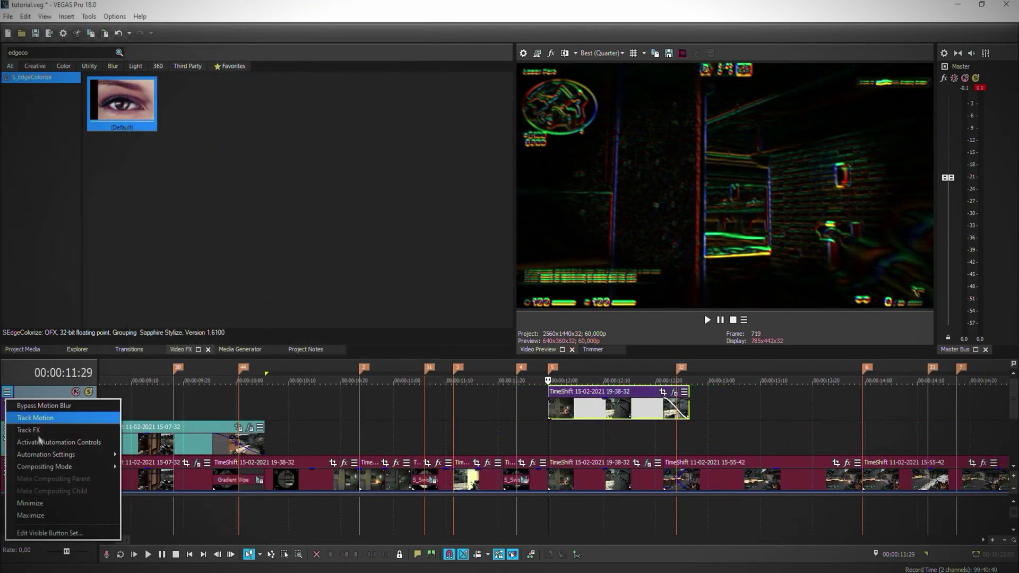
mouse_move(52, 467)
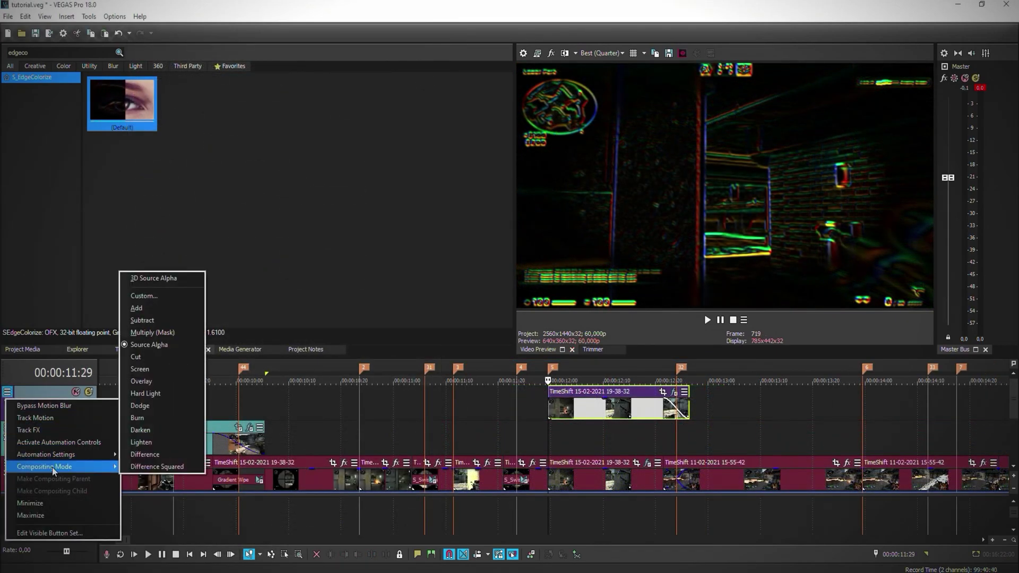
click(150, 370)
drag(569, 361, 602, 361)
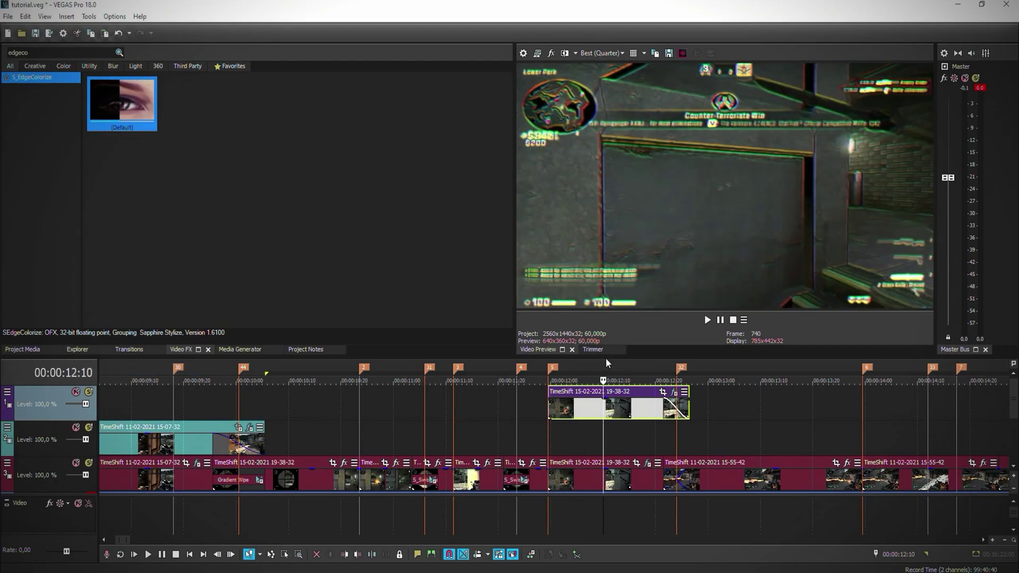
click(613, 358)
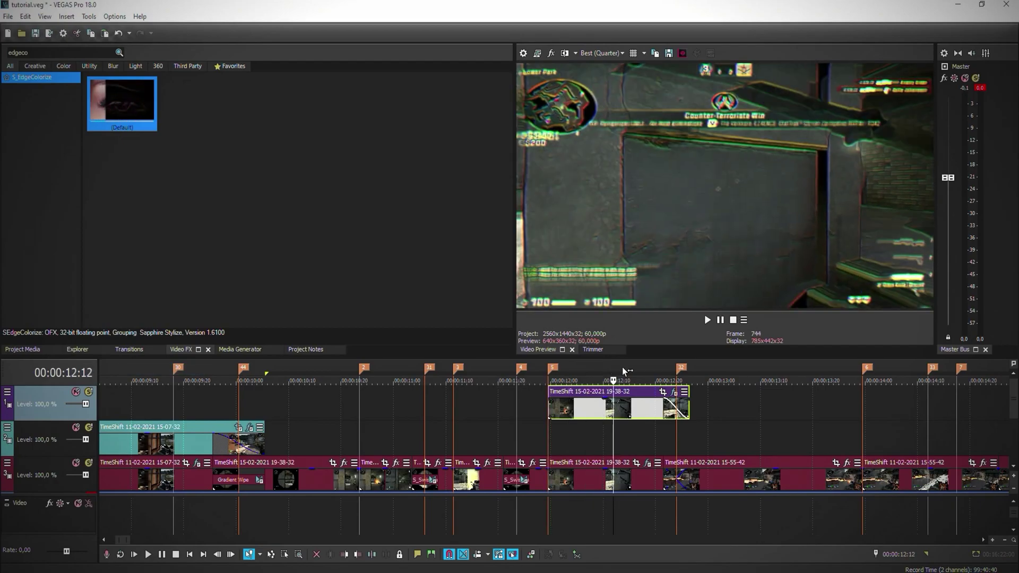
Mask the knife in the overlay clip's Pan/Crop with feather type In at 10,0 % and reposition the mask points.
click(662, 392)
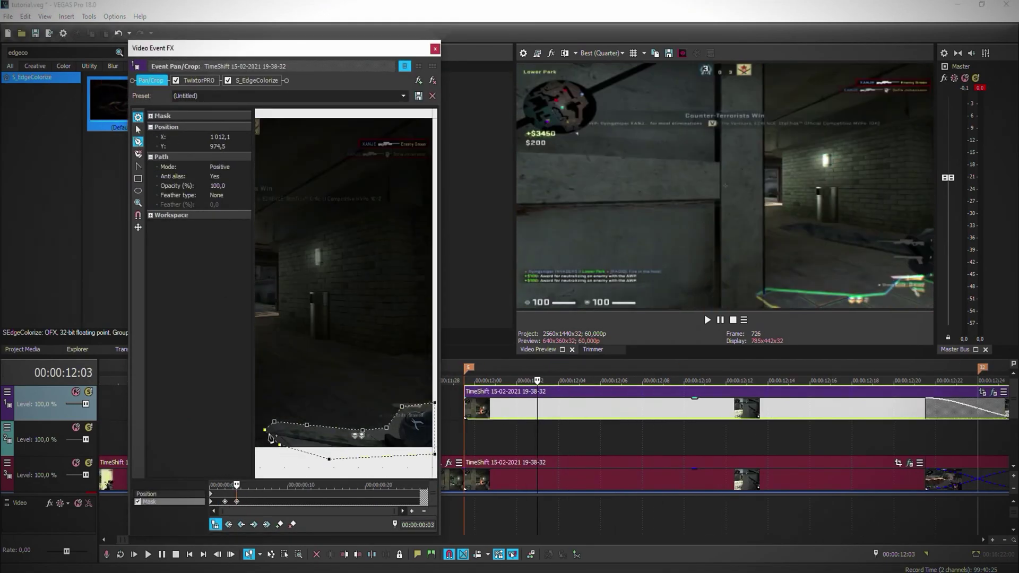
click(215, 202)
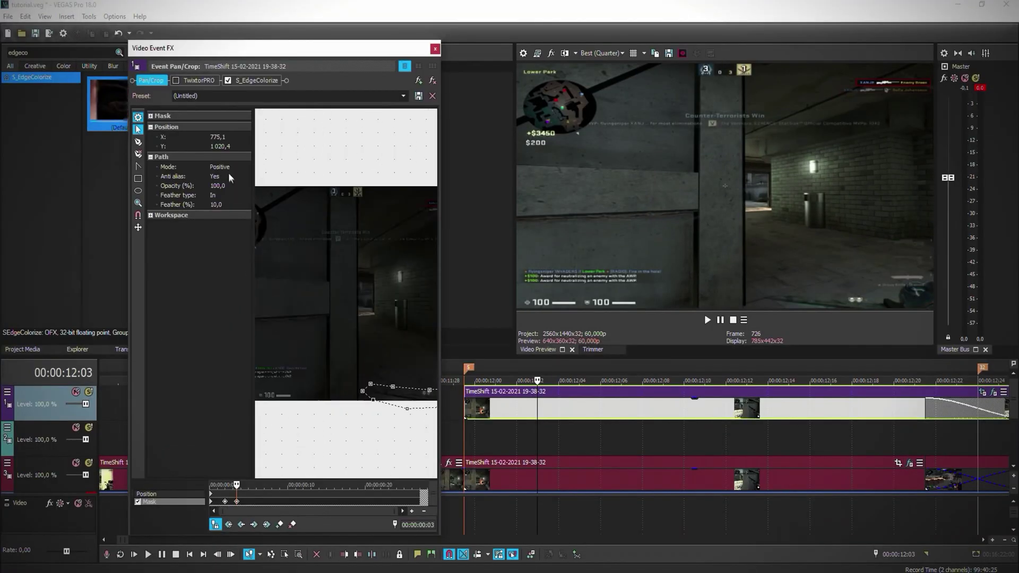
drag(325, 376, 434, 381)
drag(334, 412, 381, 392)
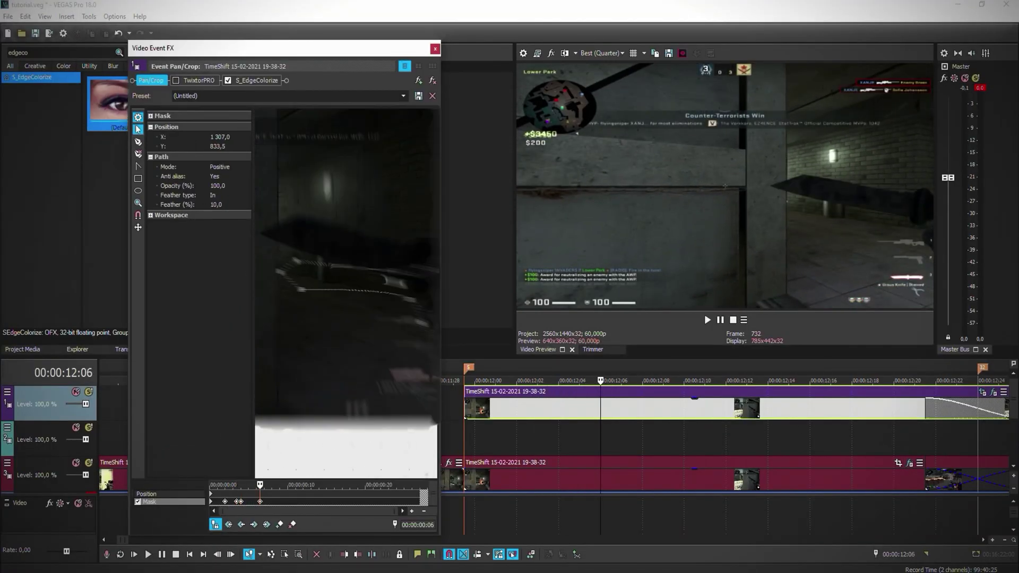
Try the Out feather type on the knife mask.
click(218, 205)
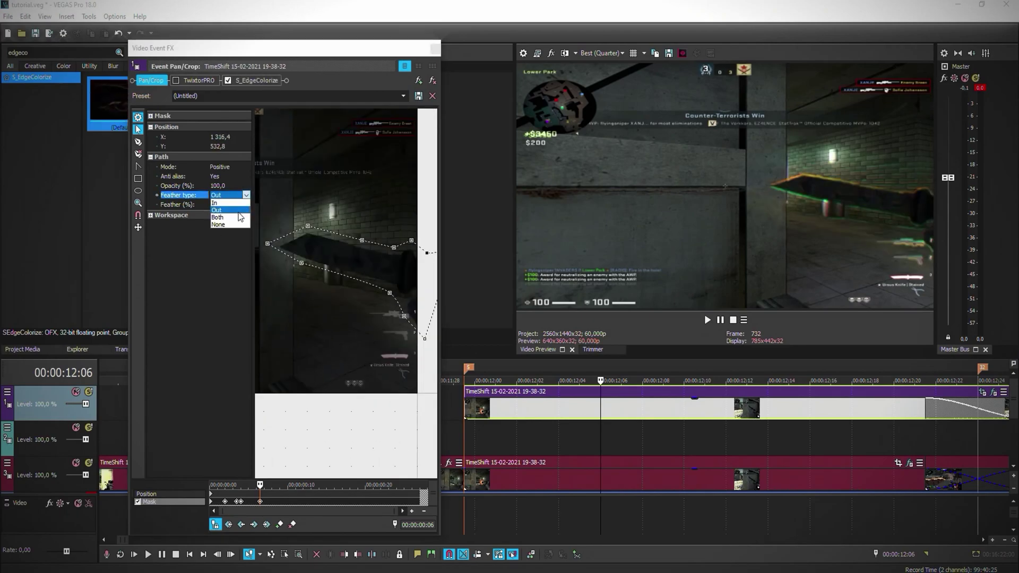
drag(223, 212, 245, 218)
key(Escape)
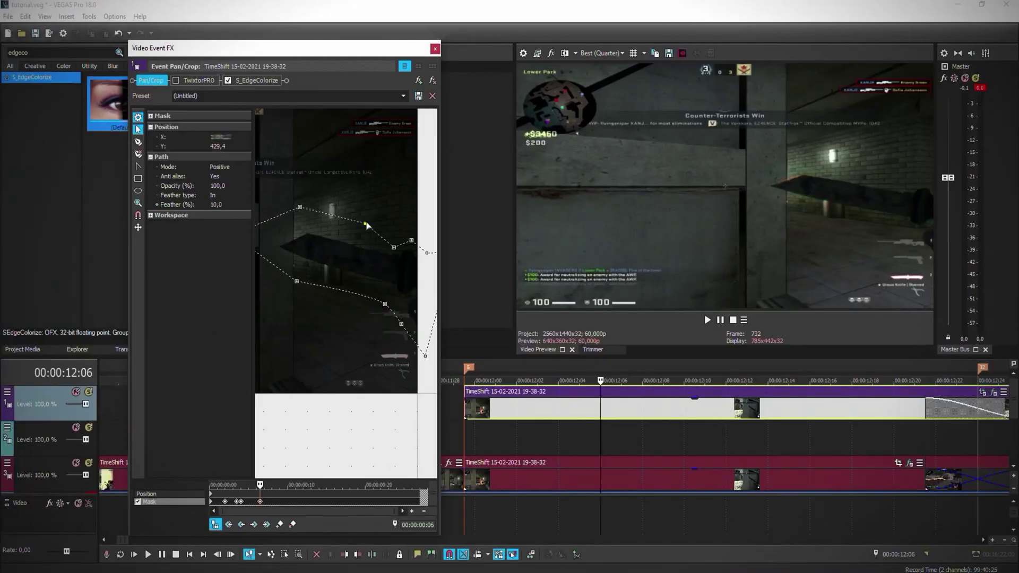
Keyframe the mask shape frame by frame to follow the knife from clip time 00:00:00:03 onward.
click(236, 484)
scroll(236, 484, up, 2)
key(Right)
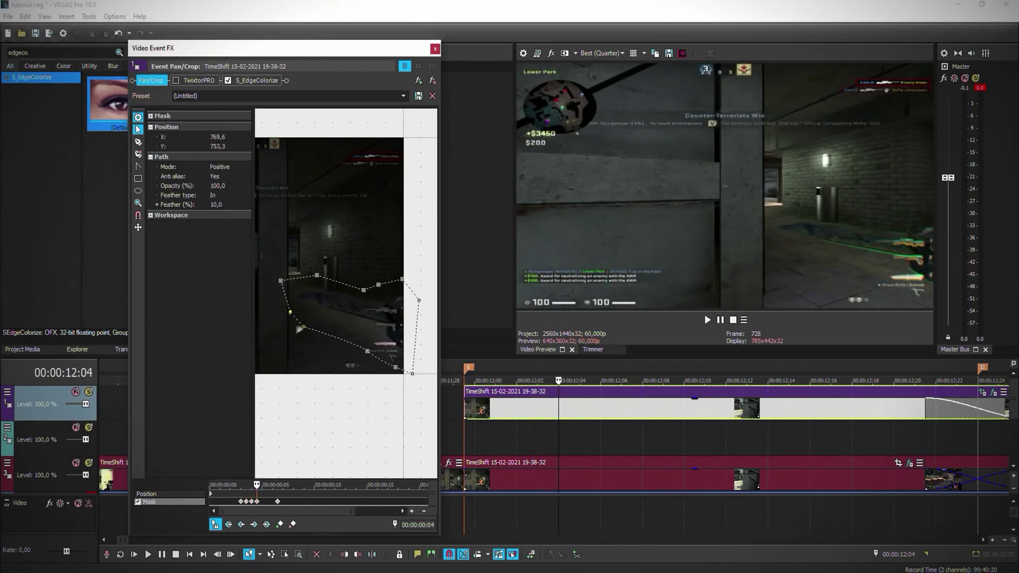
key(Right)
key(Right)
drag(273, 314, 297, 212)
Continue keyframing the mask around the moving arm and knife from about clip time 00:00:00:12 onward.
click(325, 485)
drag(325, 484, 335, 486)
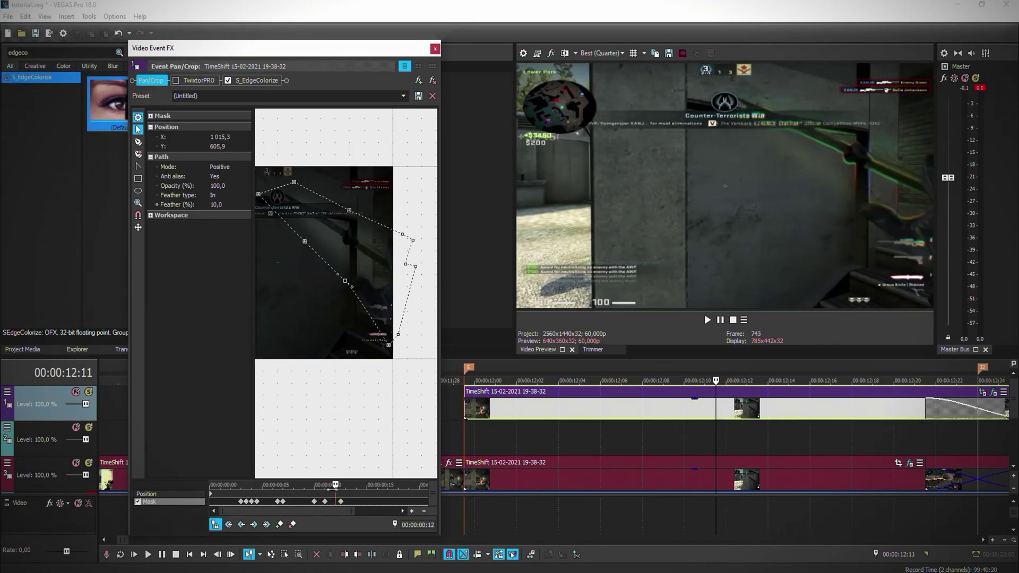
key(Right)
key(Right)
key(Right)
drag(352, 341, 378, 311)
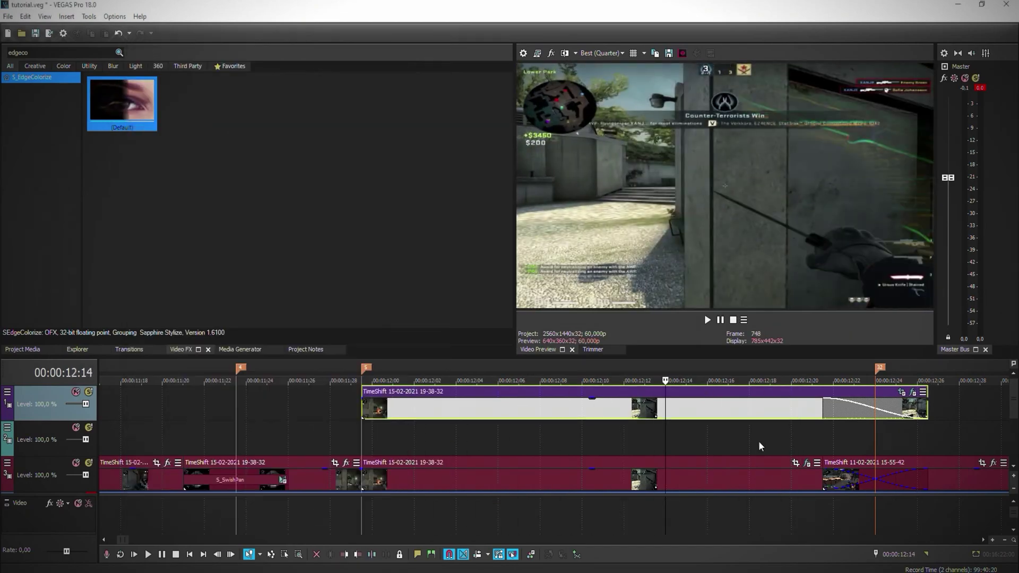
Insert a new video track, paste the masked overlay clip onto it, and set its compositing mode to Screen.
right_click(747, 395)
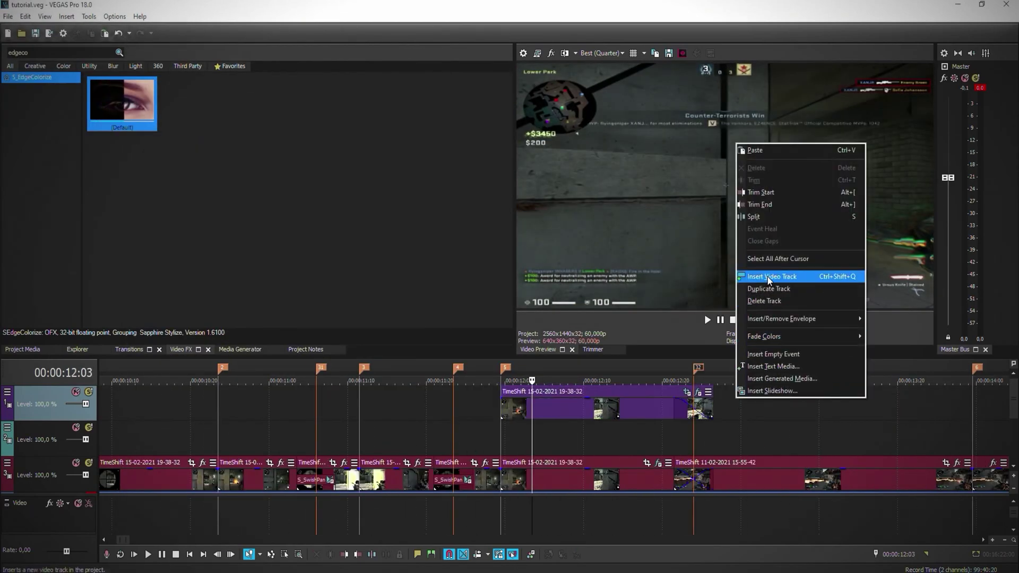
click(768, 277)
key(ctrl+v)
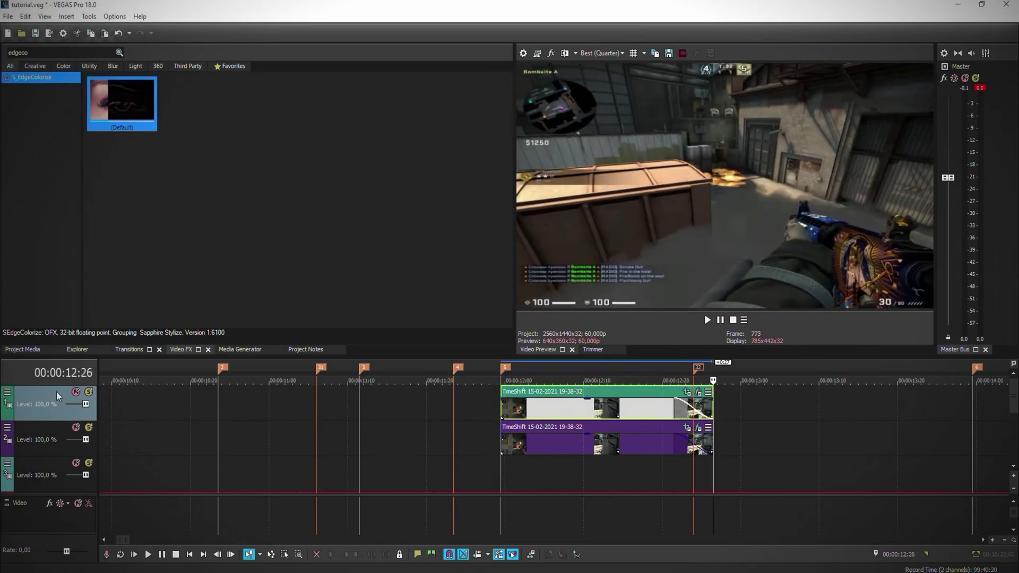
click(7, 392)
mouse_move(96, 467)
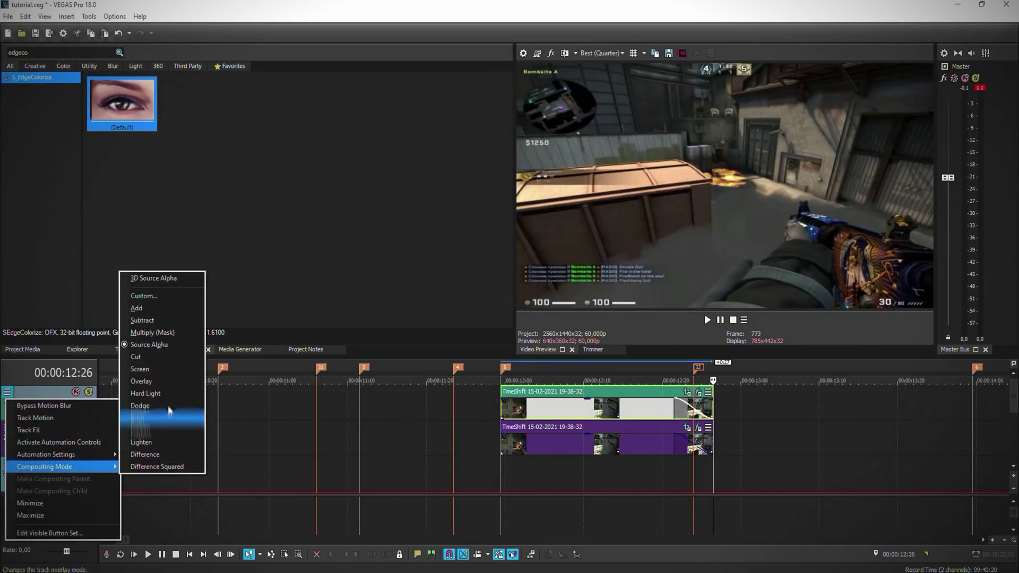
click(158, 369)
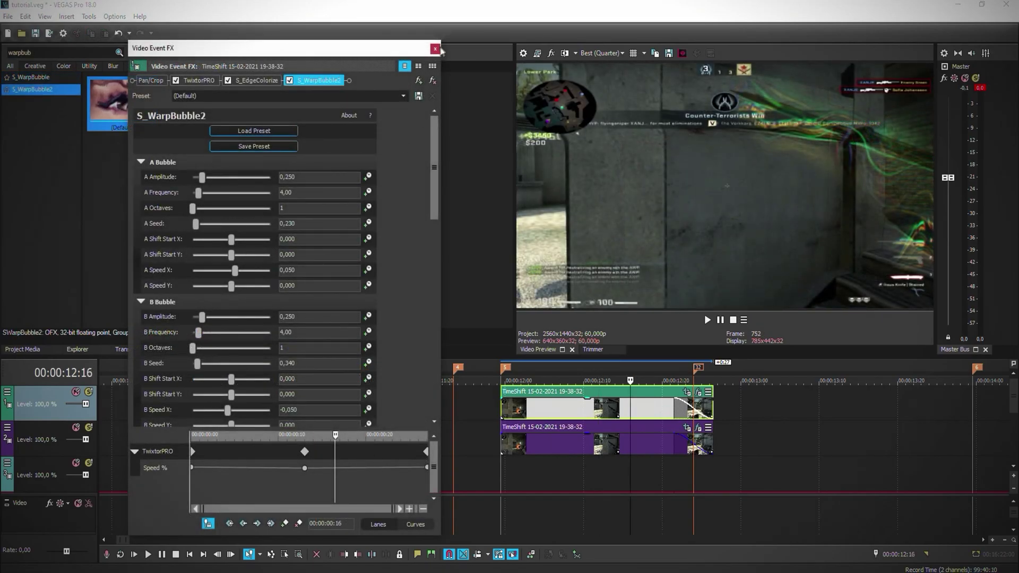
Close the S_WarpBubble2 settings and apply the default S_Glow effect to the overlay clip on the second track.
click(434, 49)
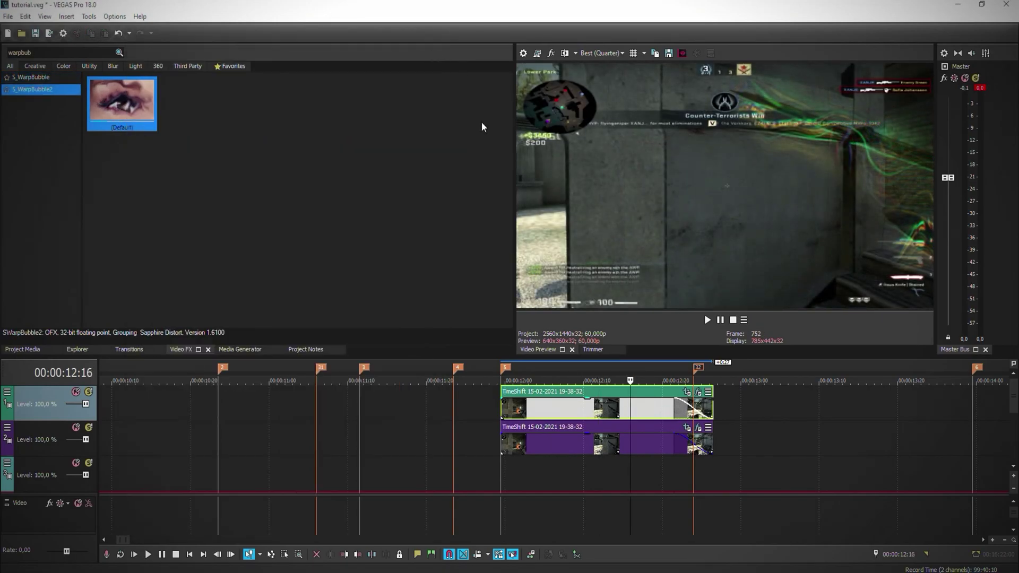
click(635, 453)
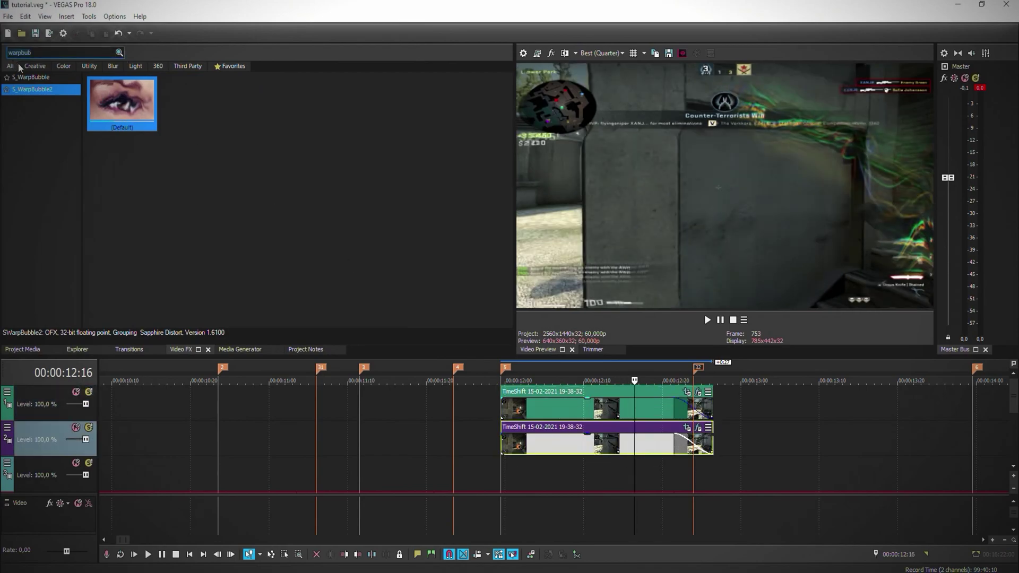
text(glow)
click(71, 200)
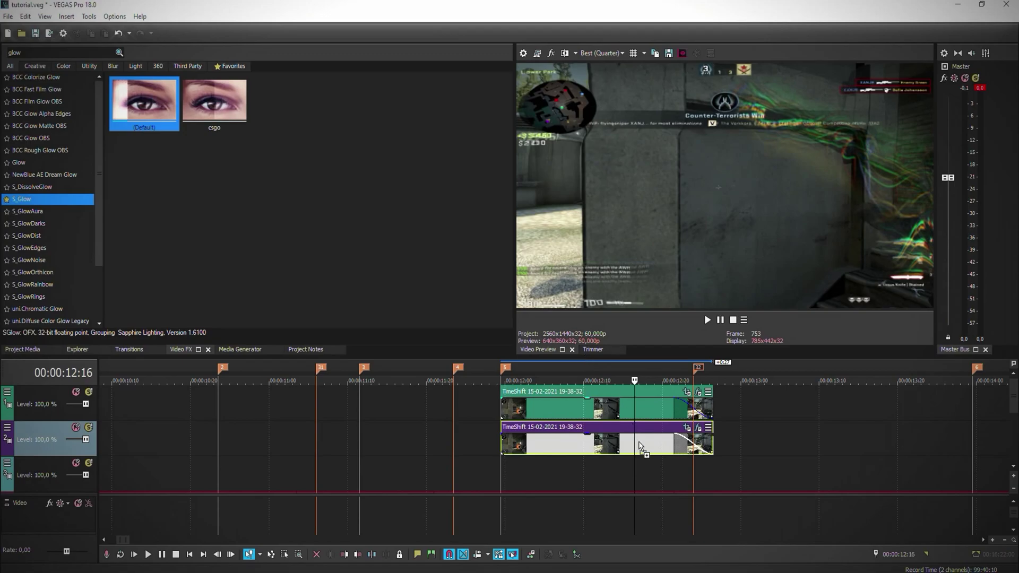
drag(639, 443, 639, 444)
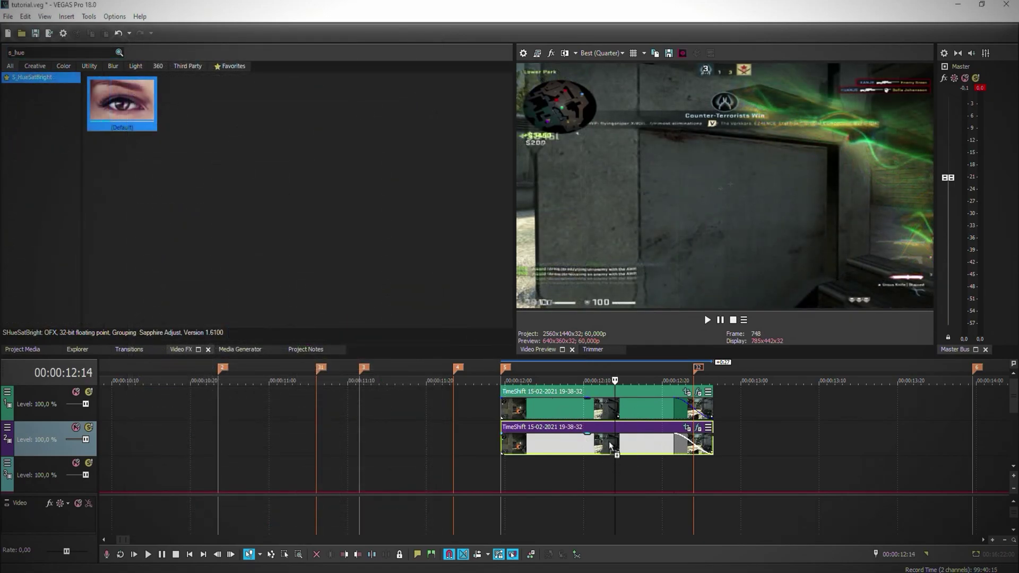
Apply the default S_HueSatBright effect to the second track's overlay clip and preview the result.
drag(610, 448, 612, 449)
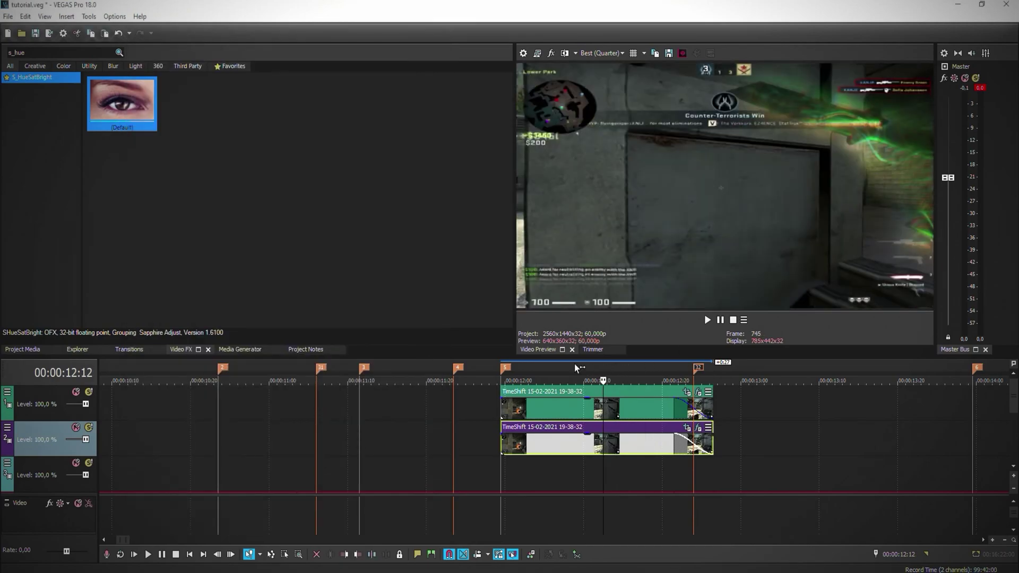
click(698, 427)
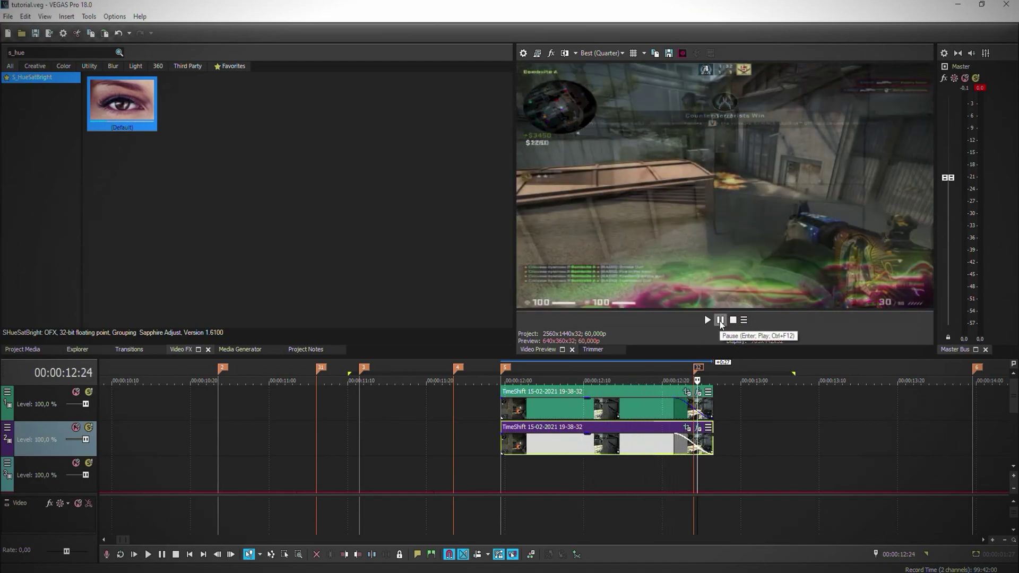
click(720, 321)
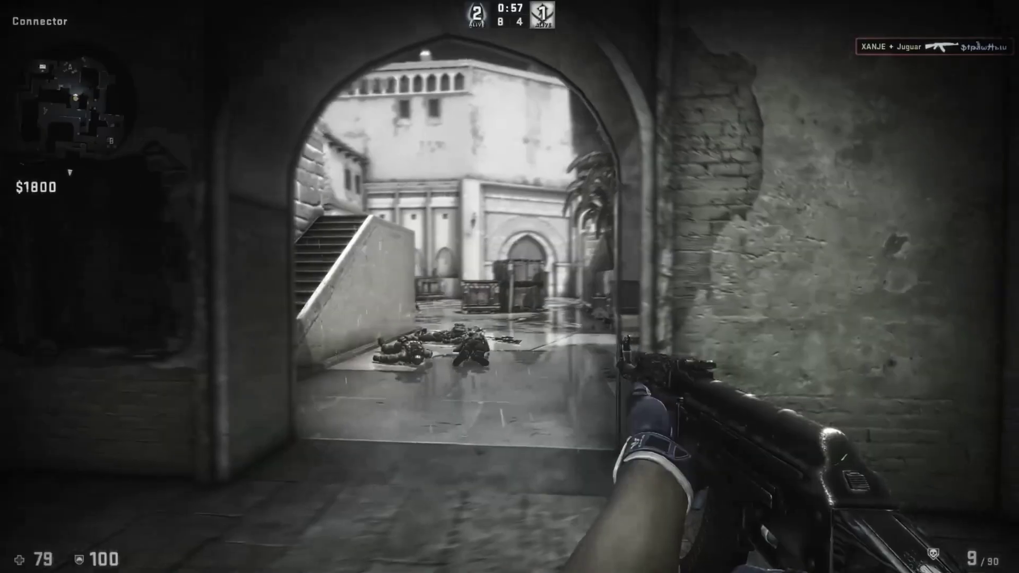
click(510, 287)
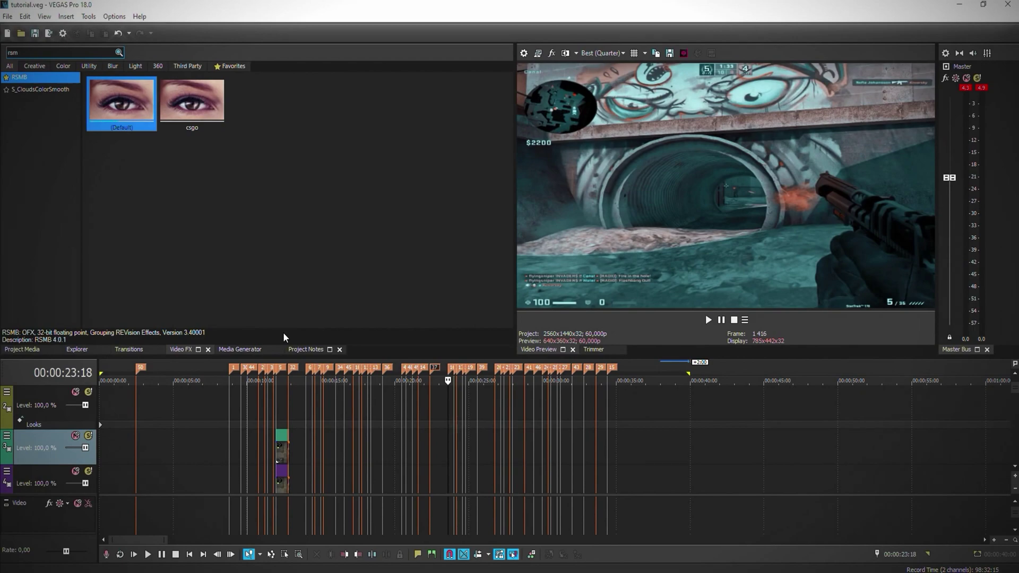
Apply the RSMB effect's csgo preset to the track that carries the Looks effect.
click(203, 101)
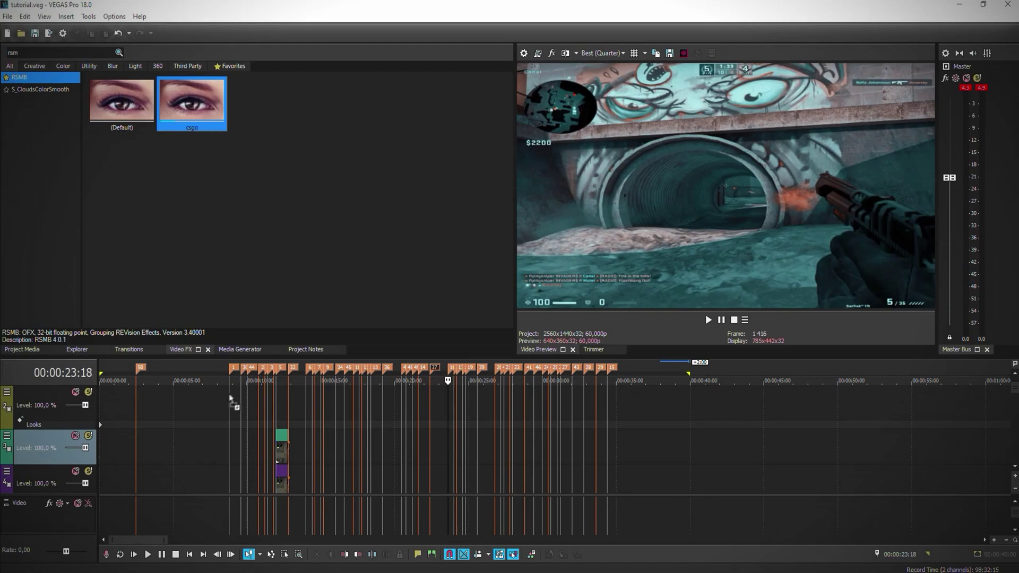
drag(225, 399, 225, 402)
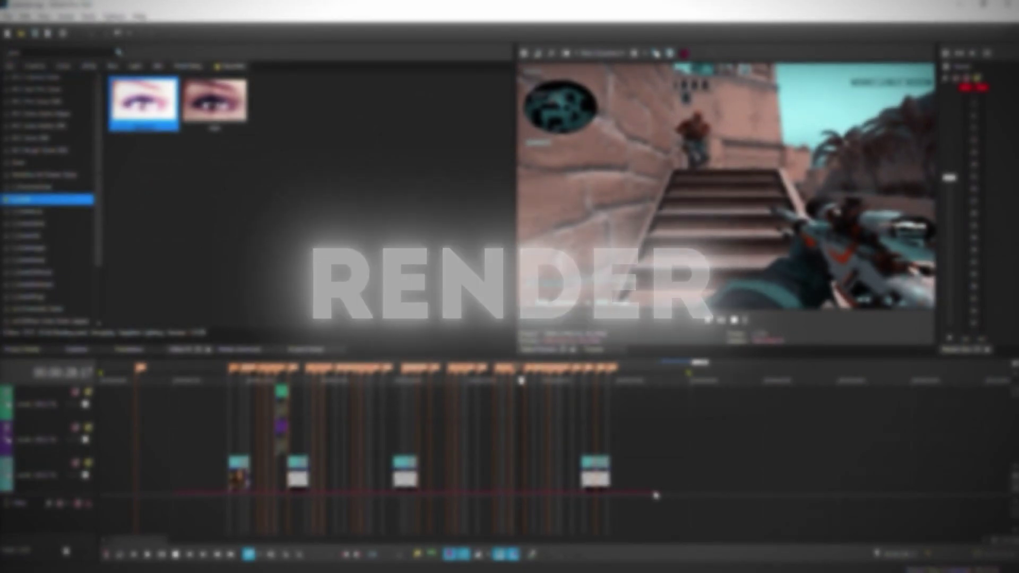
Select all the montage's video events on the lower tracks and change one of their event switches.
drag(643, 496, 643, 496)
click(249, 554)
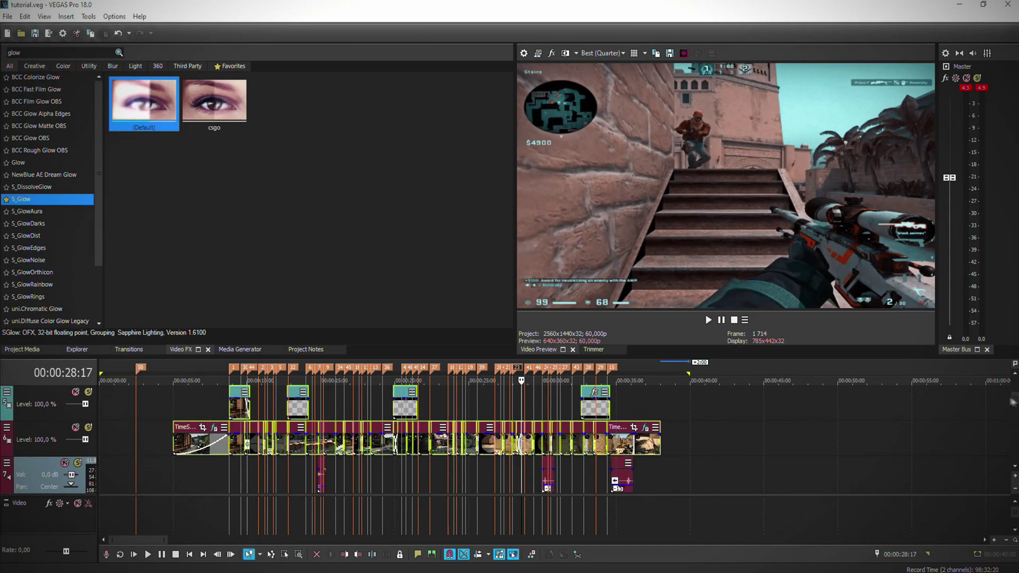
right_click(604, 411)
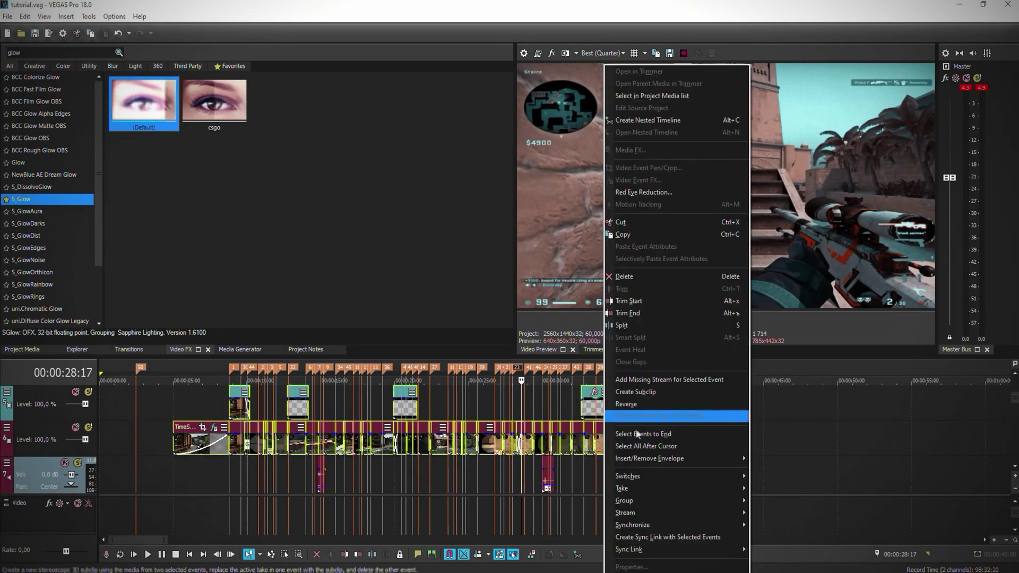
mouse_move(637, 476)
click(790, 571)
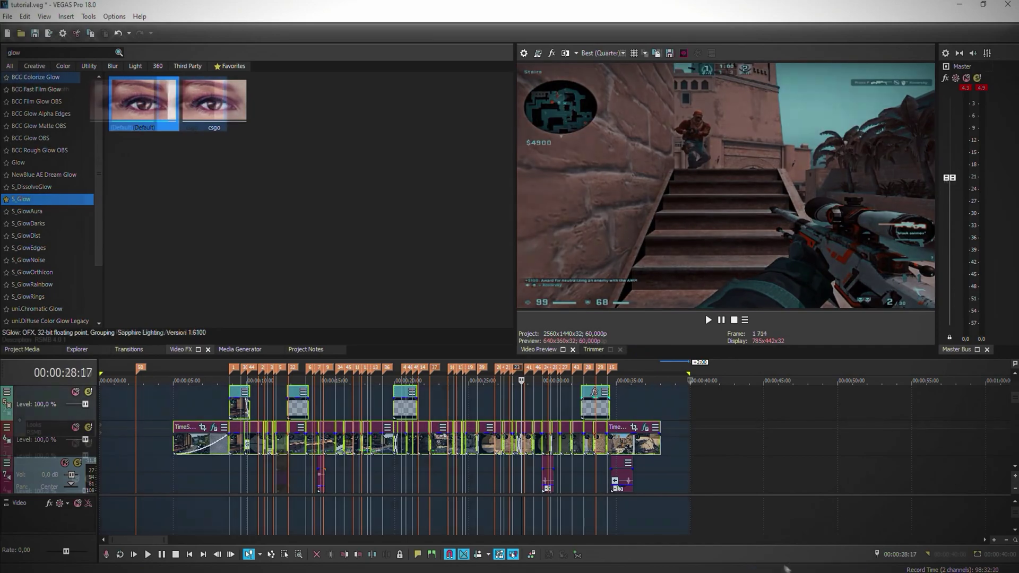
Select everything on the timeline and open the Render As settings for the project.
key(ctrl+a)
click(7, 16)
click(37, 74)
click(7, 17)
click(39, 113)
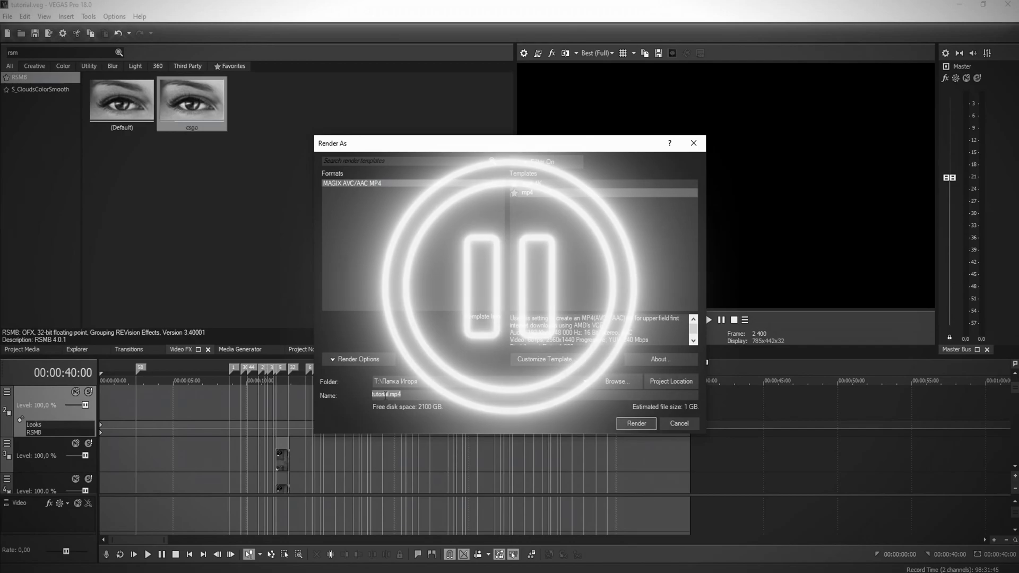
Review the video, audio, system and project settings of the mp4 template for MAGIX AVC/AAC MP4 and accept them.
click(569, 359)
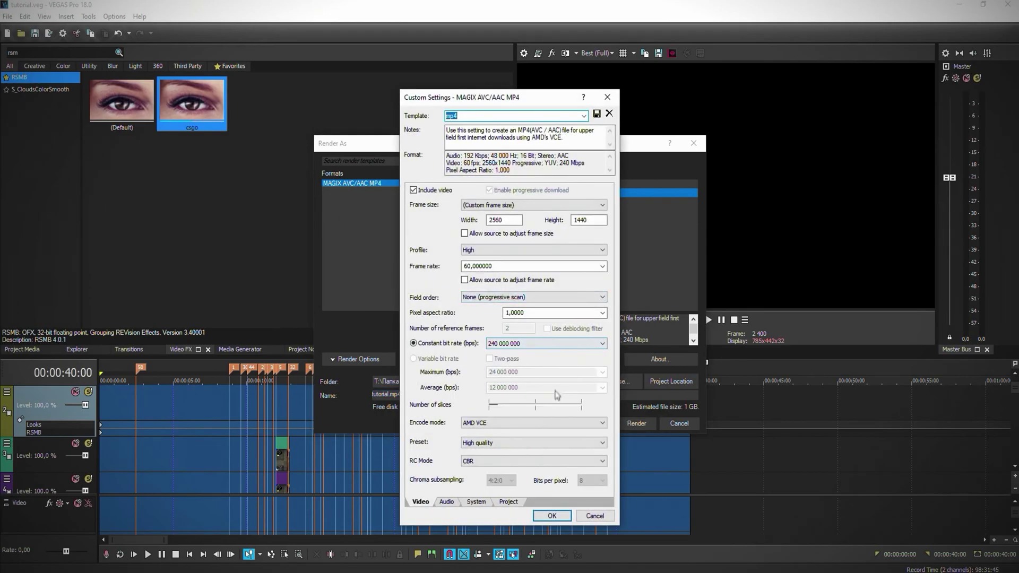
click(447, 502)
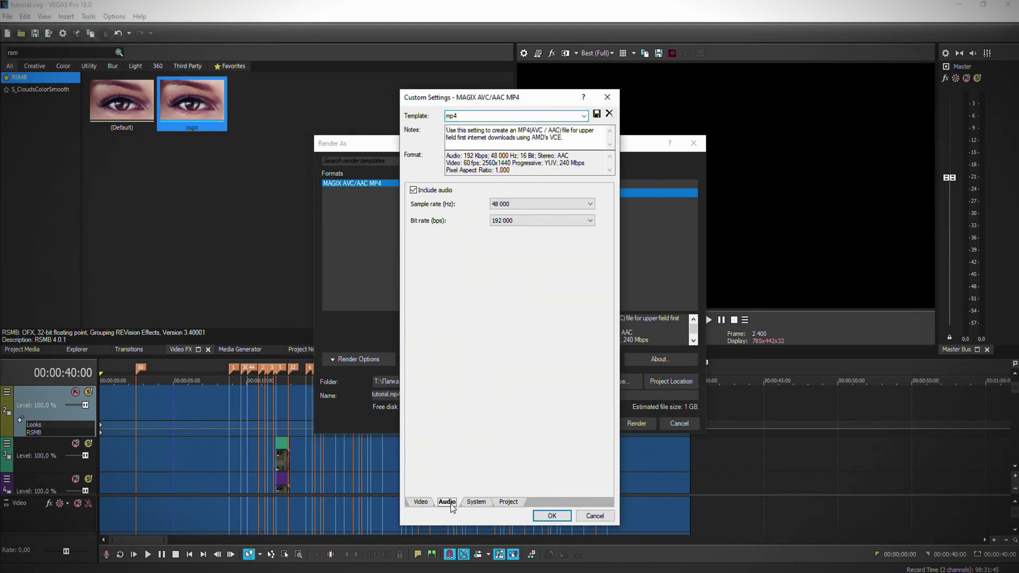
click(479, 501)
click(519, 502)
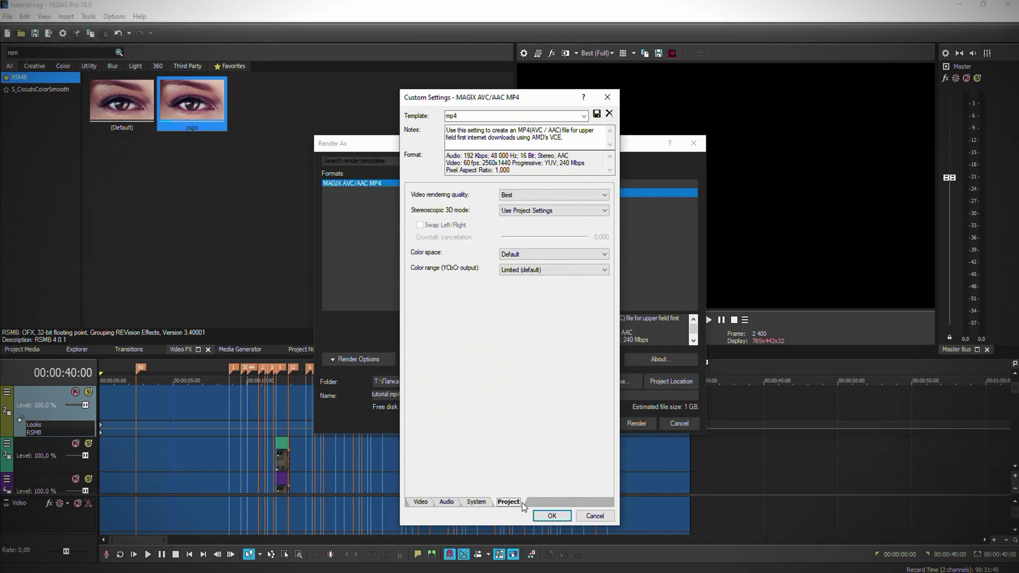
click(419, 504)
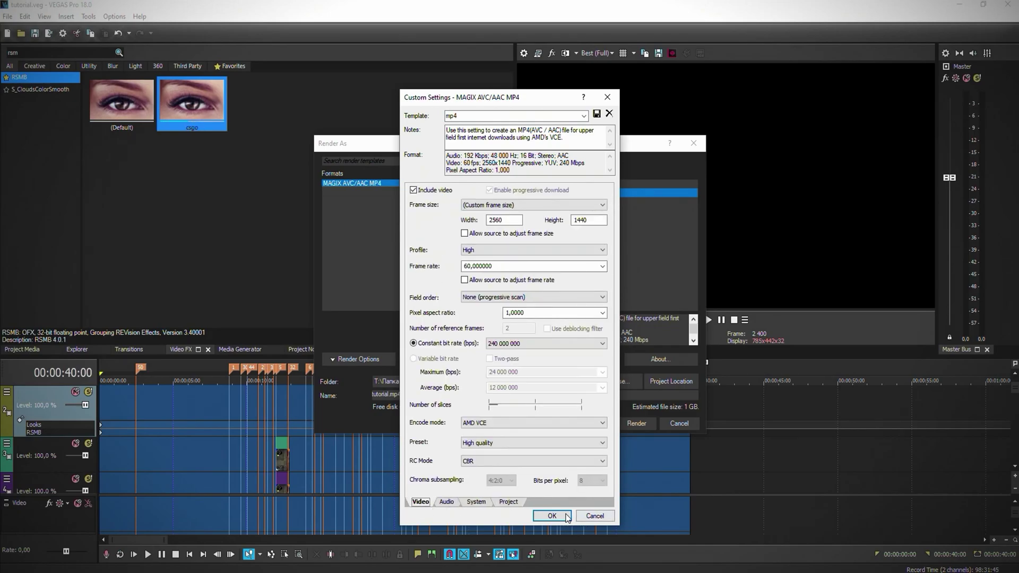
click(555, 516)
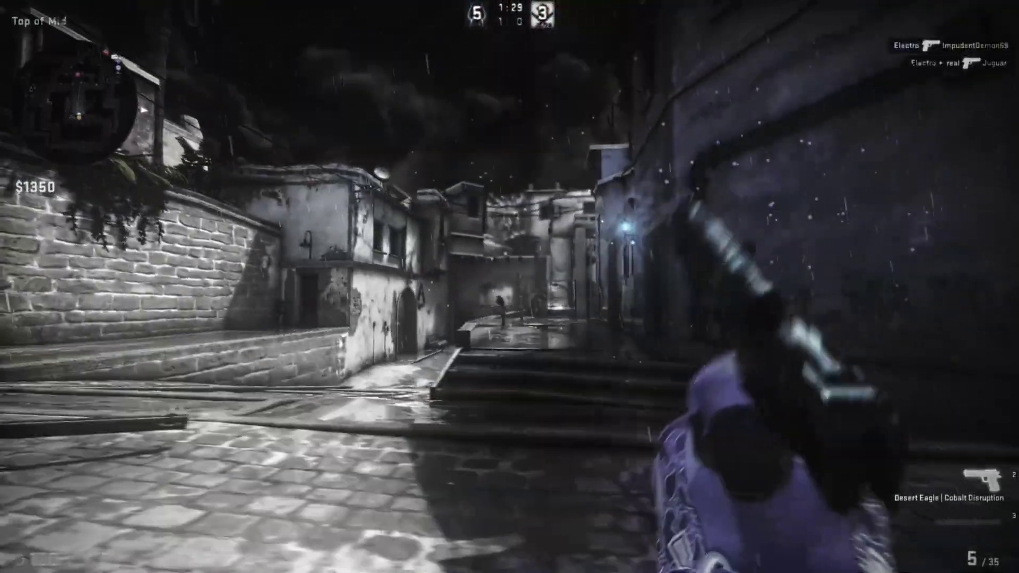
click(510, 287)
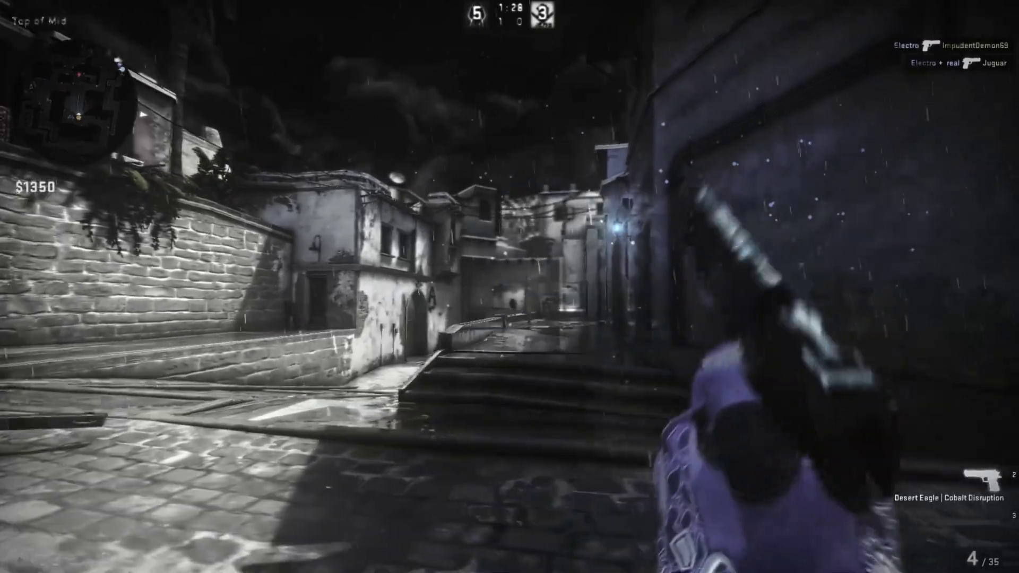
click(510, 287)
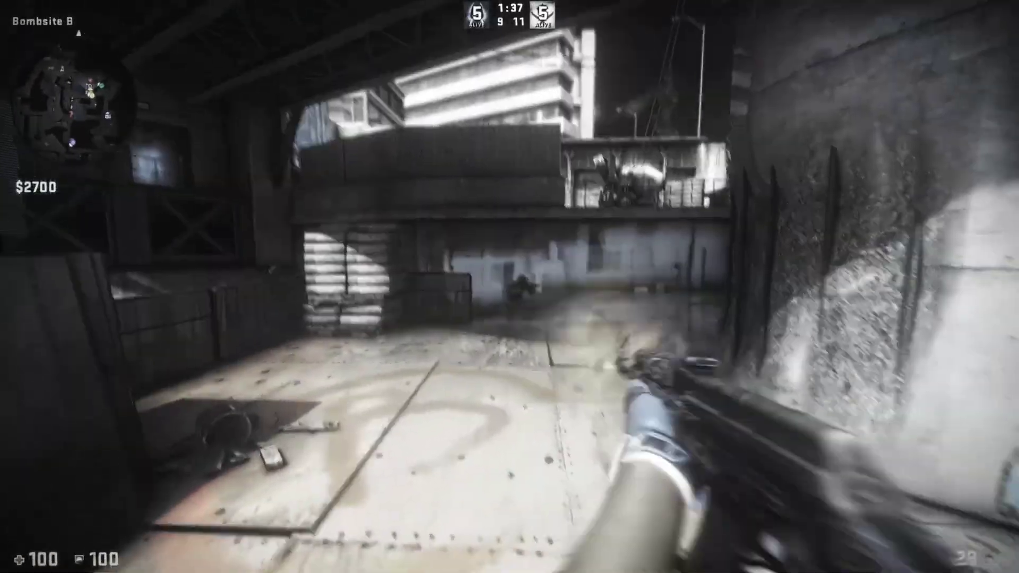
click(509, 287)
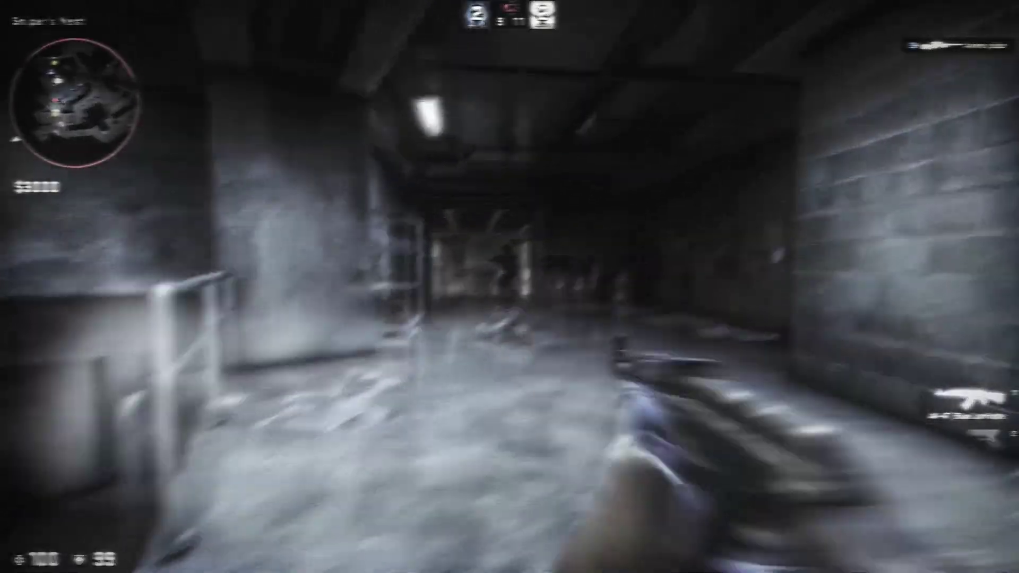
click(510, 287)
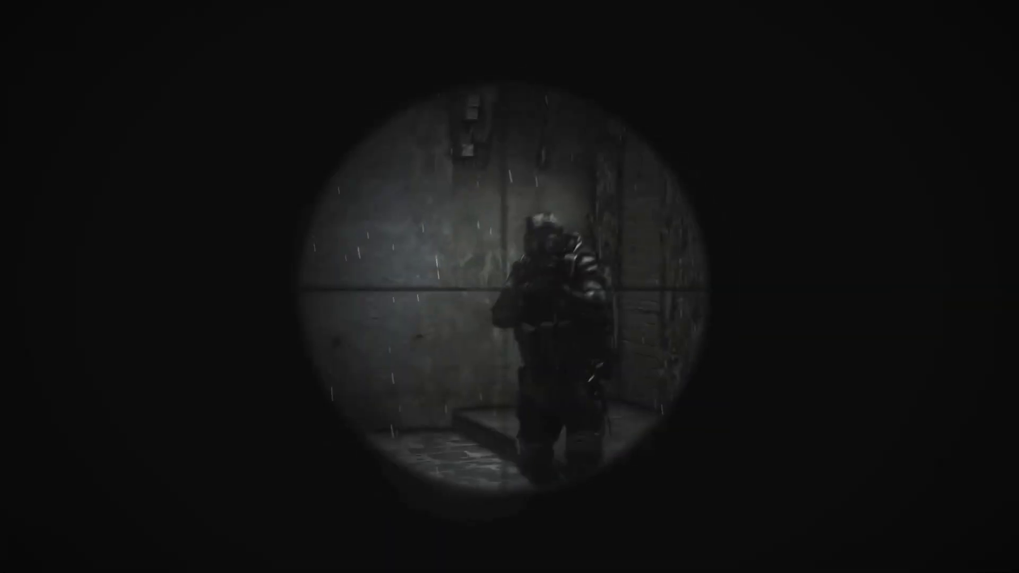
click(510, 286)
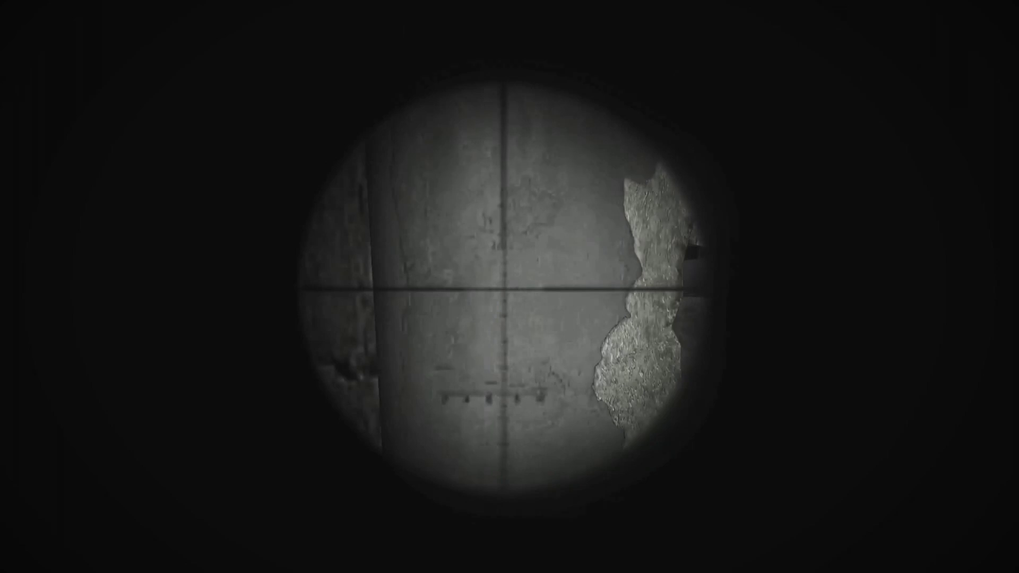
click(510, 286)
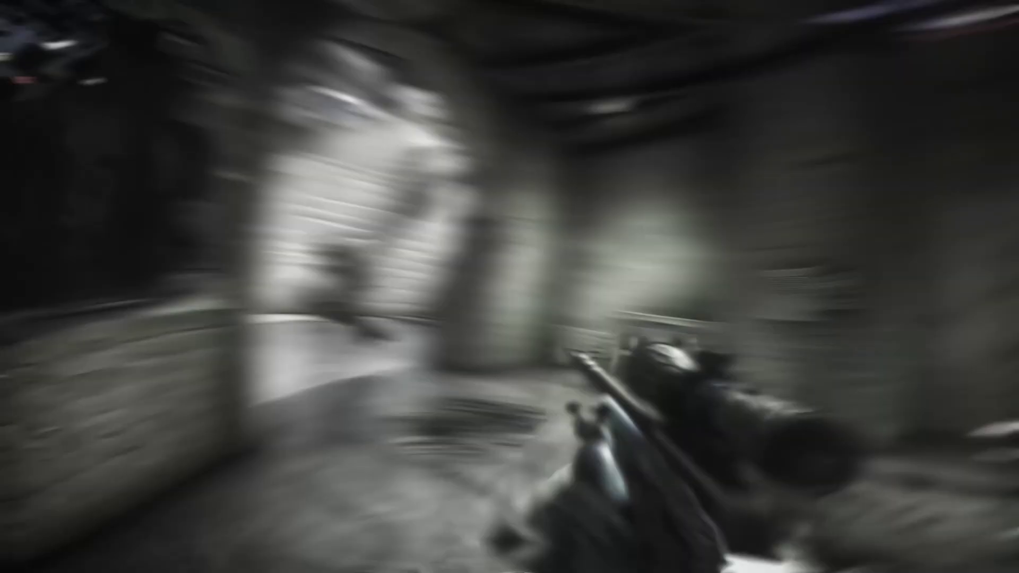